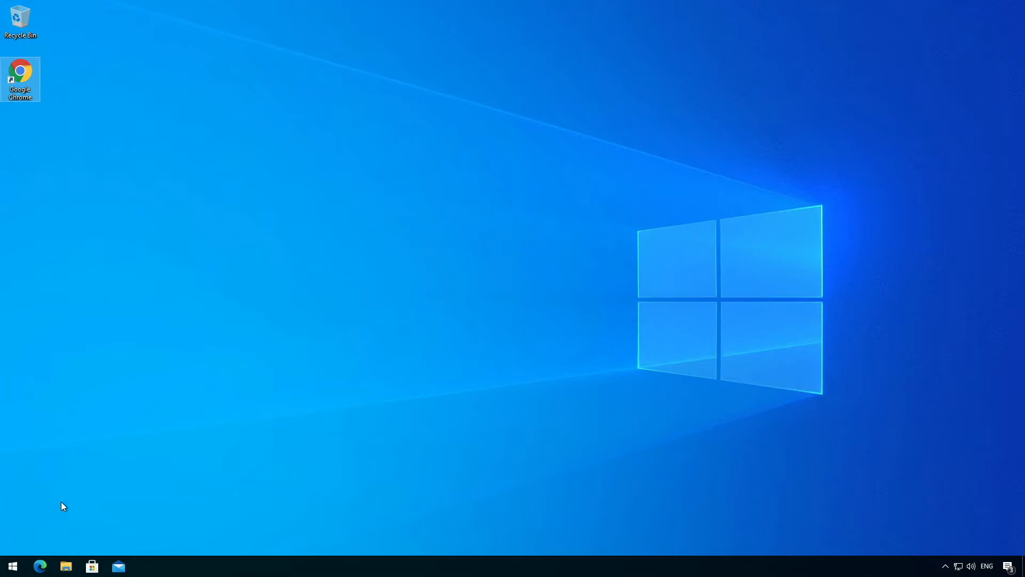
# Step: Open the Azure portal at portal.azure.com in Microsoft Edge
pyautogui.click(40, 566)
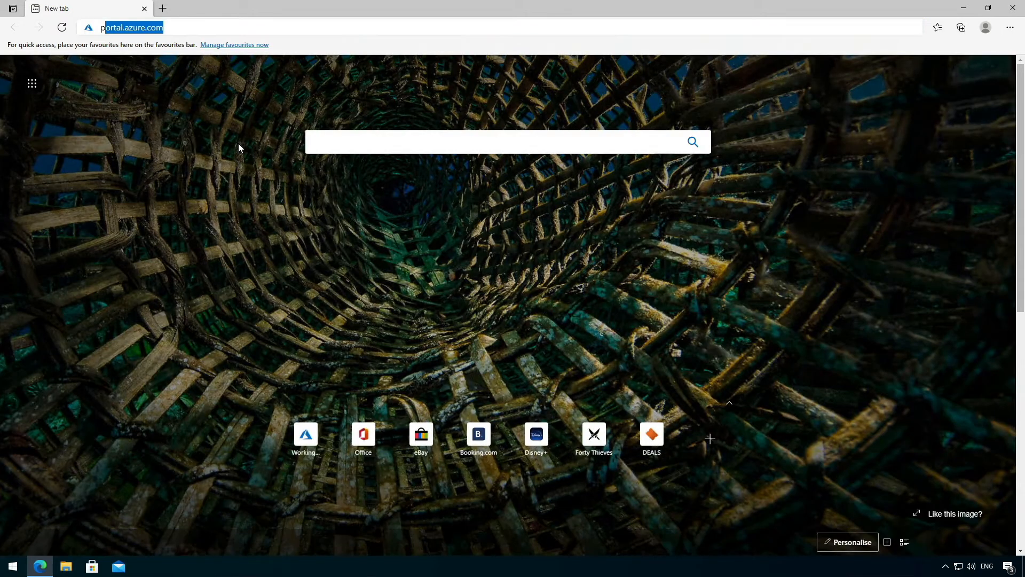
pyautogui.write('por')
pyautogui.press('Return')
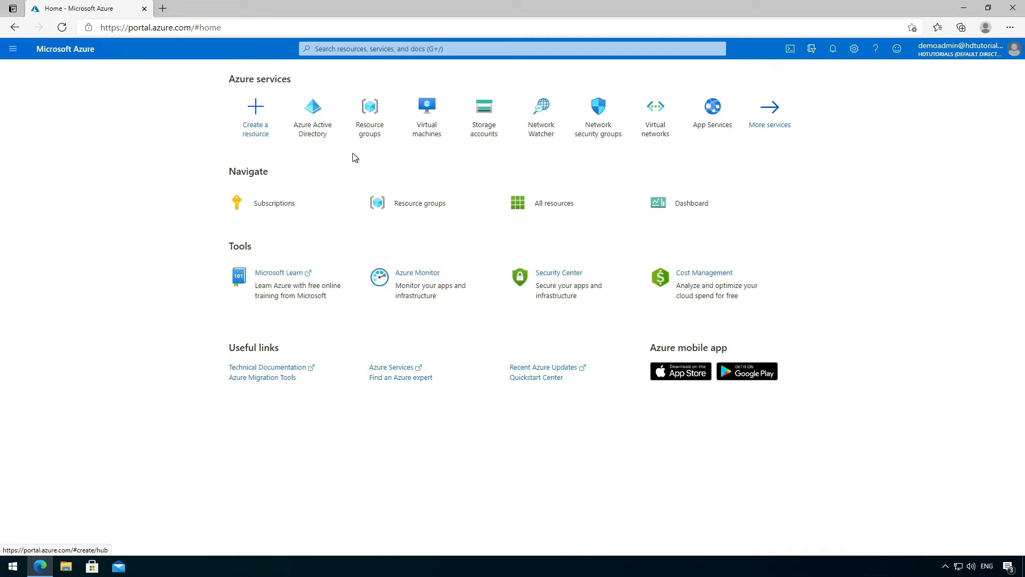
# Step: Create a resource group named demo-rg-01 in the (Europe) UK South region
pyautogui.click(366, 111)
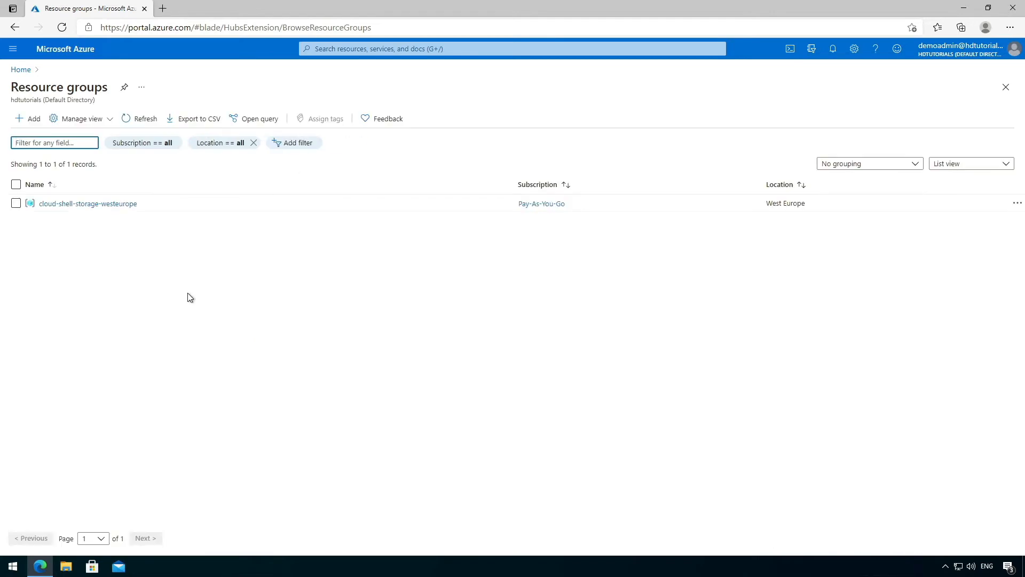
pyautogui.click(24, 118)
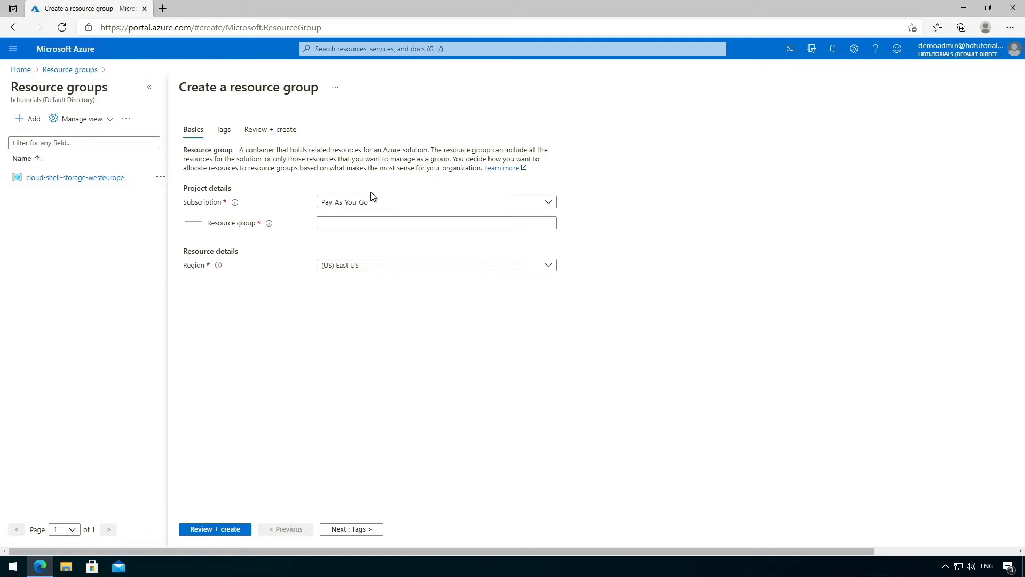
pyautogui.click(341, 226)
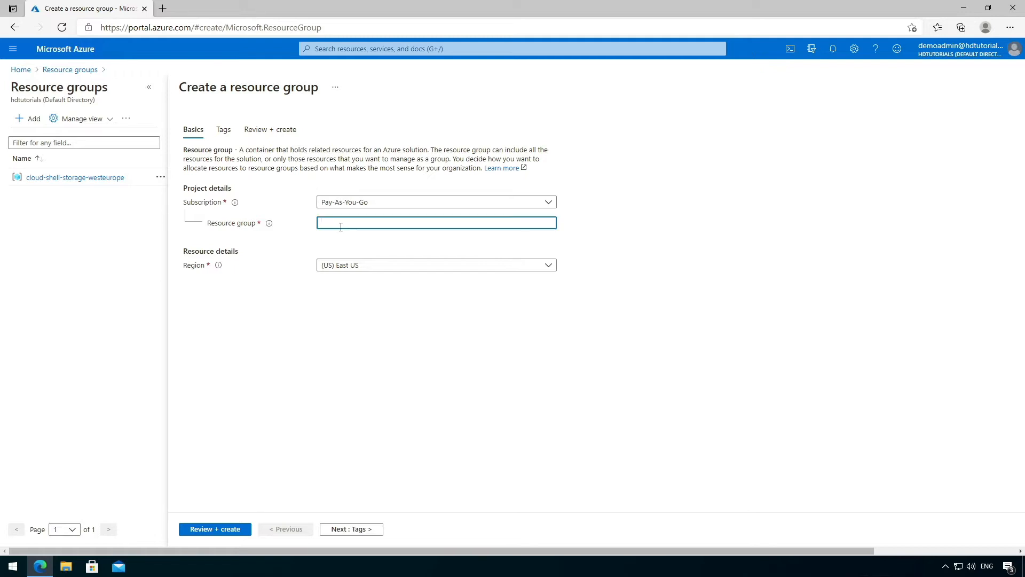
pyautogui.write('demo-rg-01')
pyautogui.click(339, 267)
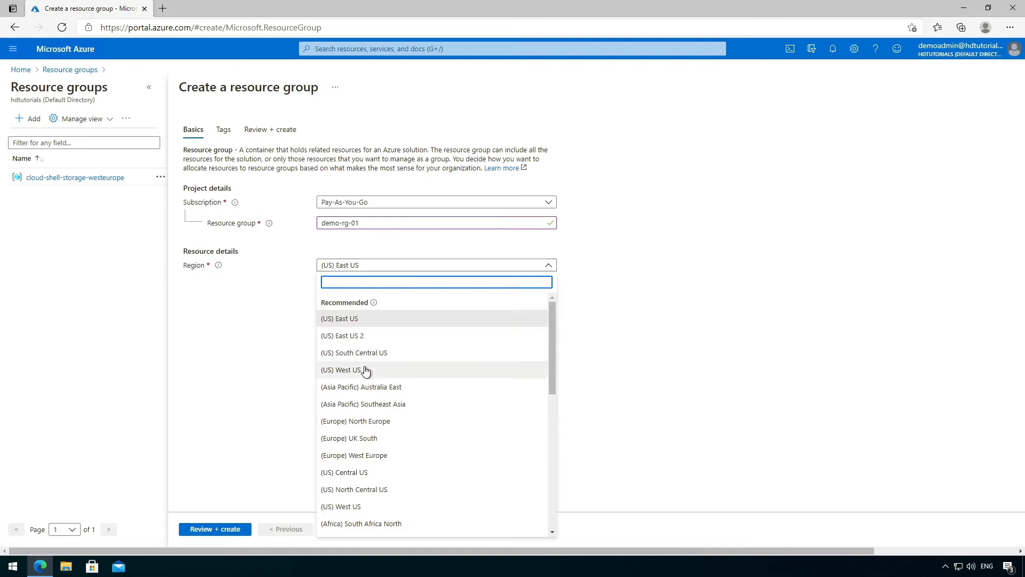
pyautogui.click(374, 439)
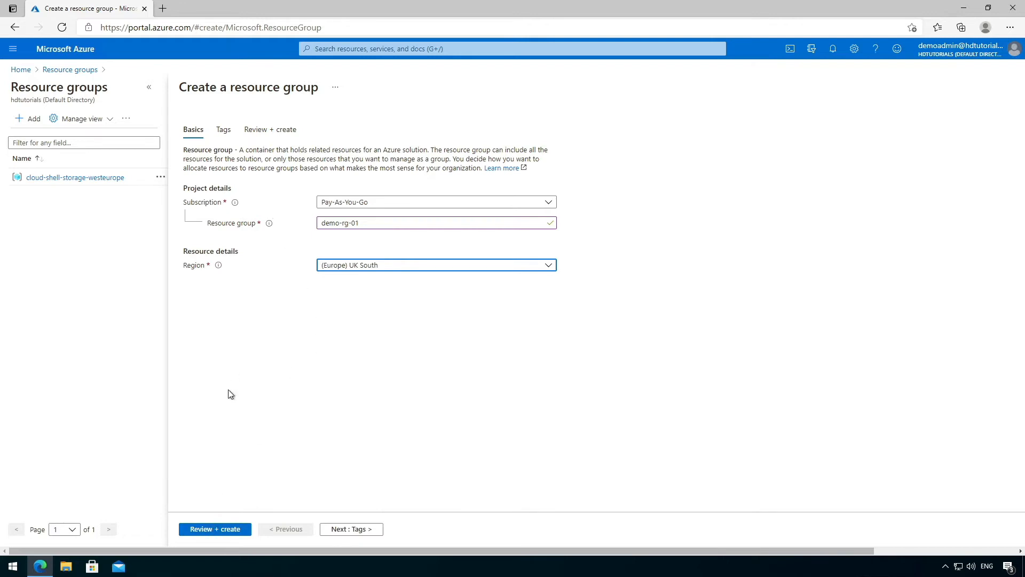
pyautogui.click(222, 530)
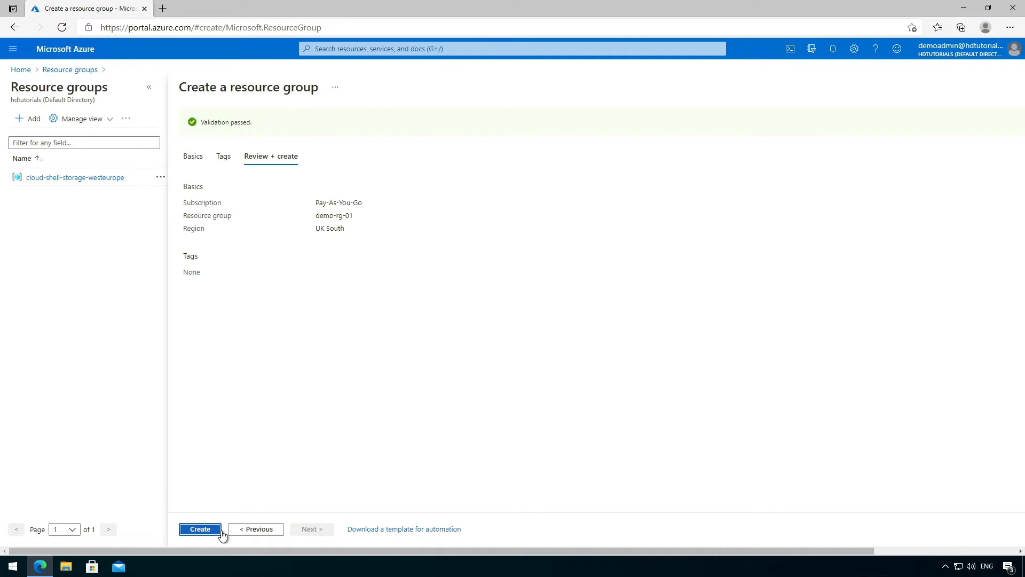
pyautogui.click(198, 529)
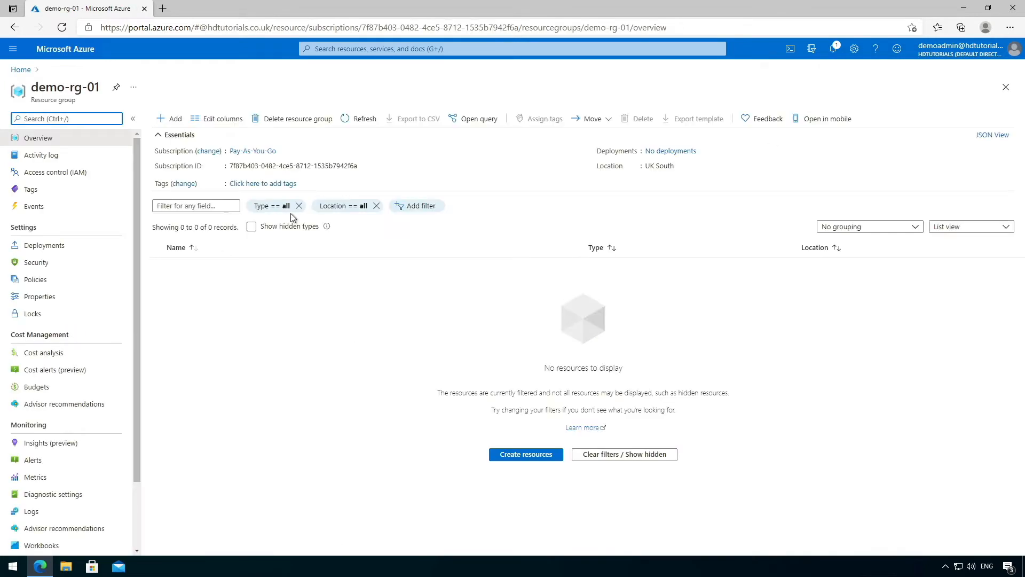
# Step: Start a new virtual network in resource group demo-rg-01 and name it demo-vnet-01
pyautogui.click(20, 69)
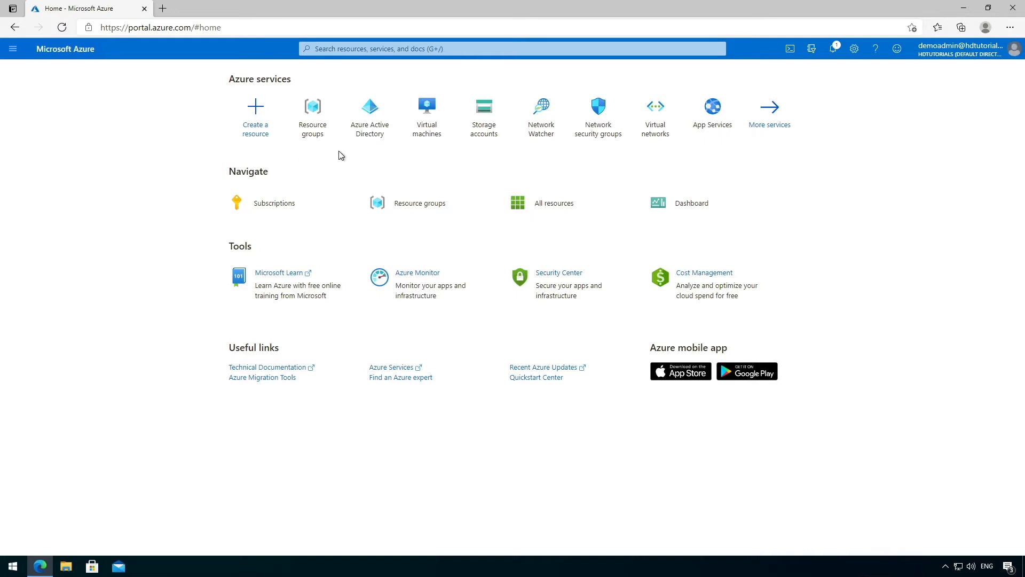
pyautogui.click(654, 131)
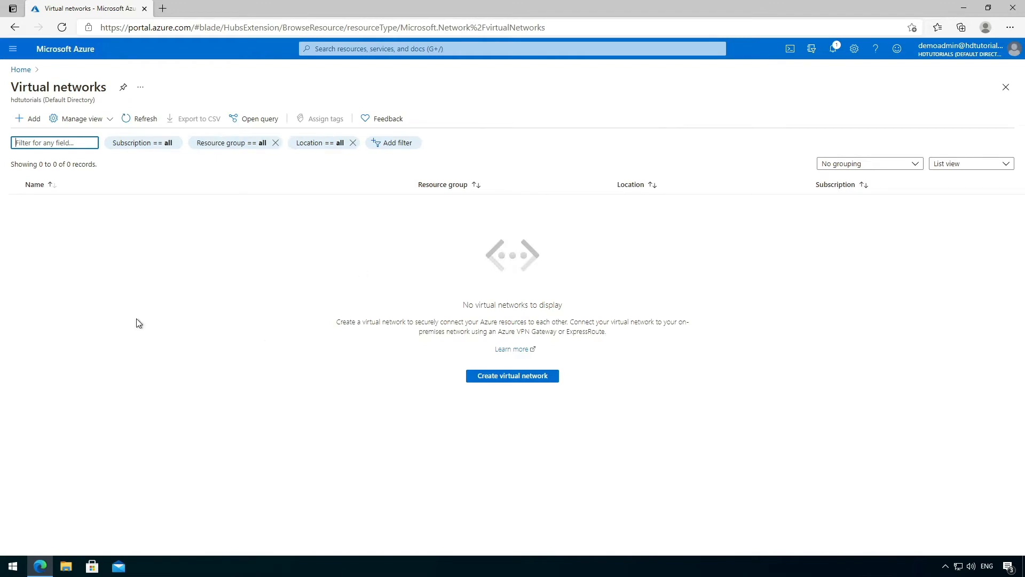
pyautogui.click(32, 120)
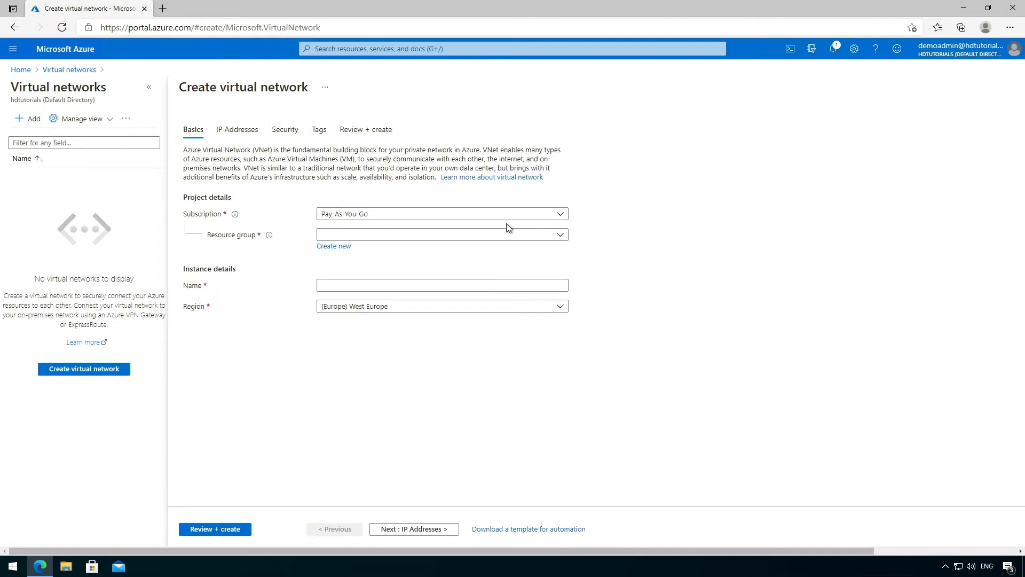
pyautogui.click(511, 241)
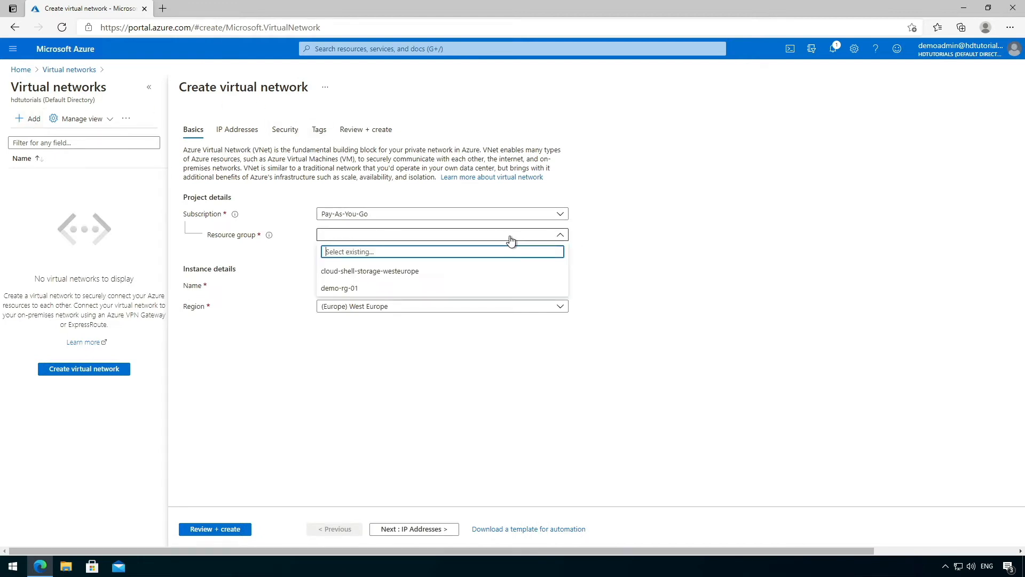
pyautogui.click(462, 288)
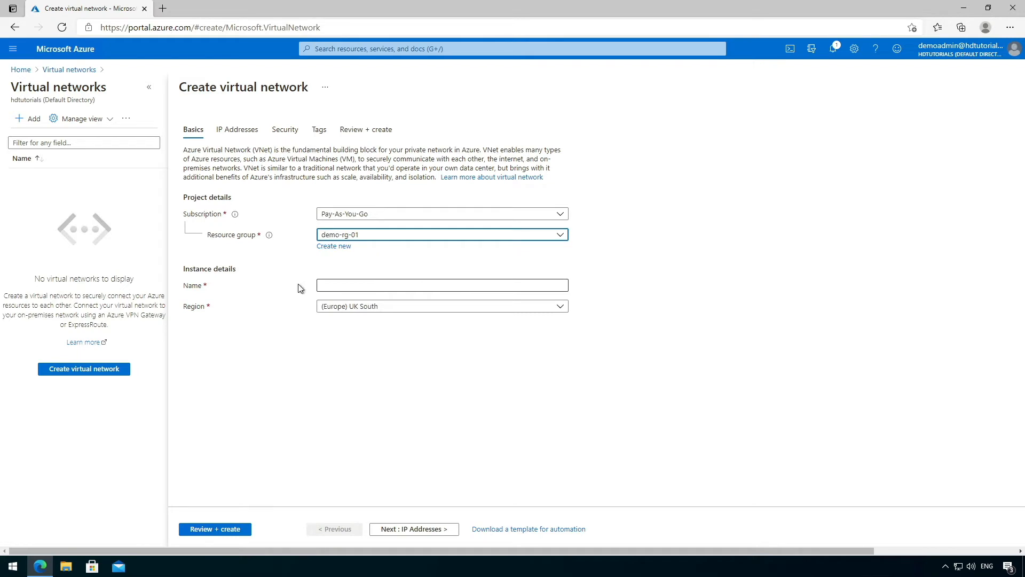
pyautogui.click(338, 284)
pyautogui.write('demo-')
pyautogui.write('vnet')
pyautogui.write('-02')
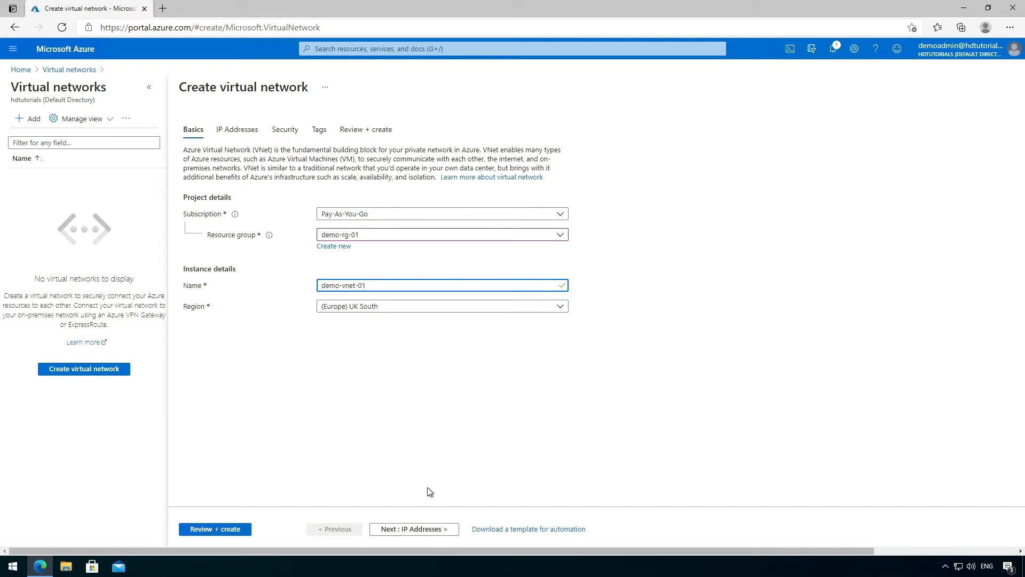
# Step: Set the virtual network's IPv4 address space to 192.168.0.0/16
pyautogui.click(423, 530)
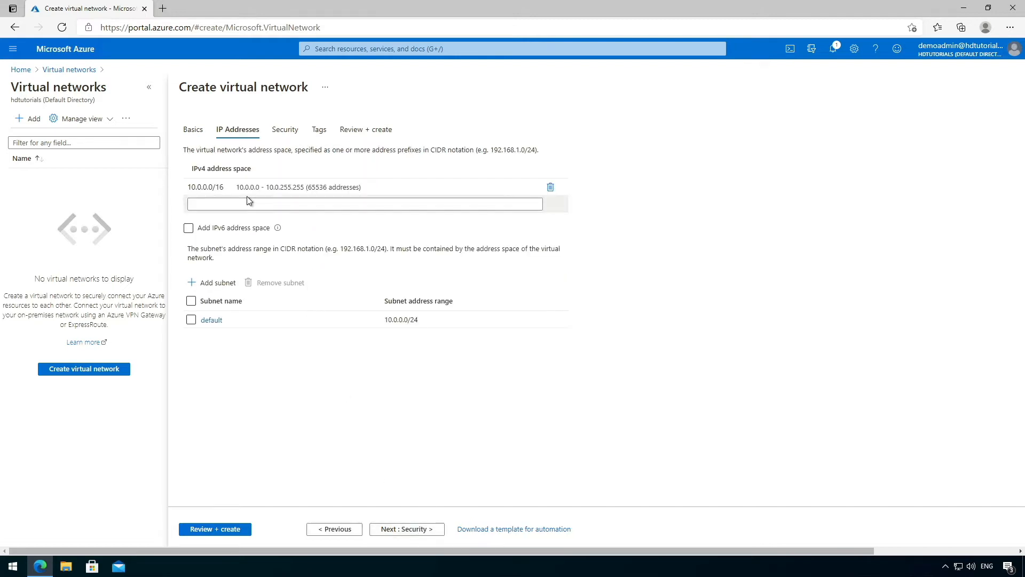
pyautogui.click(205, 185)
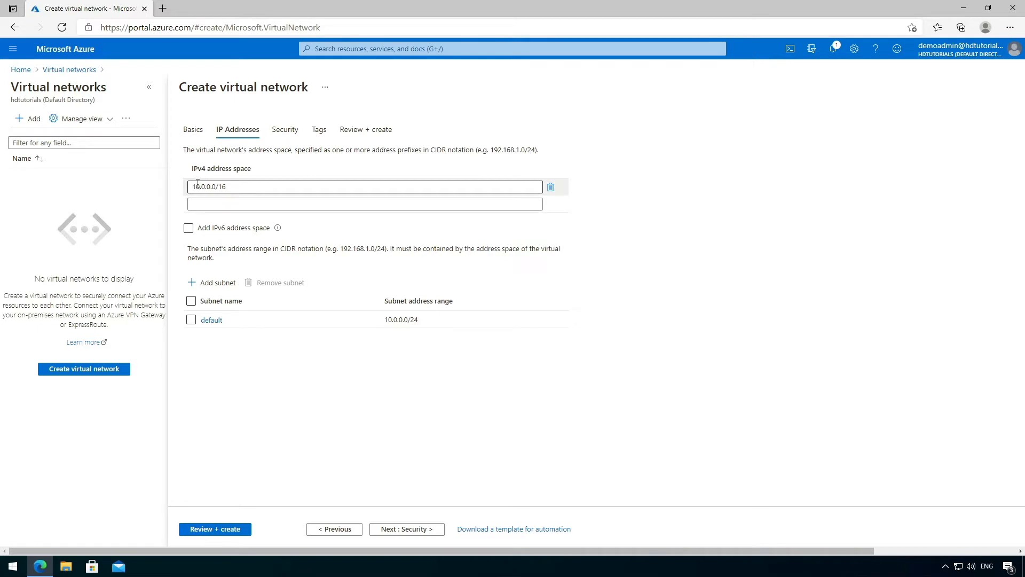
pyautogui.tripleClick(237, 189)
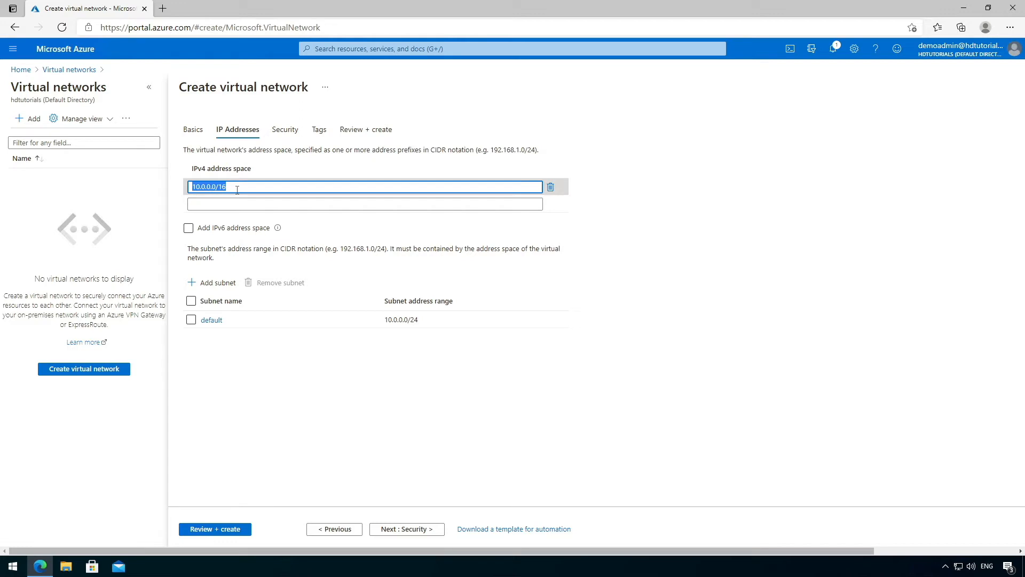
pyautogui.write('192.1')
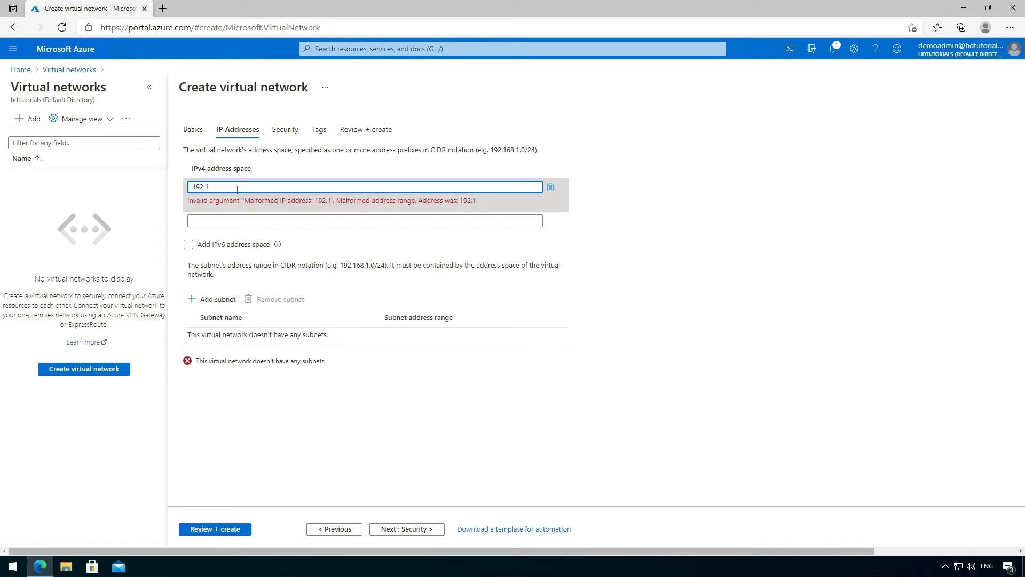
pyautogui.write('68.0')
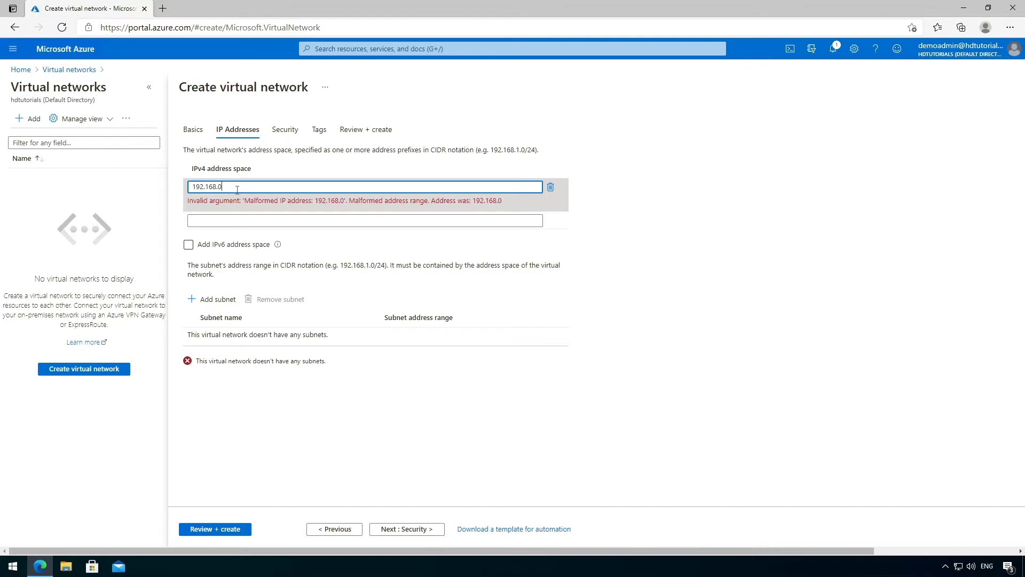
pyautogui.write('.0/1')
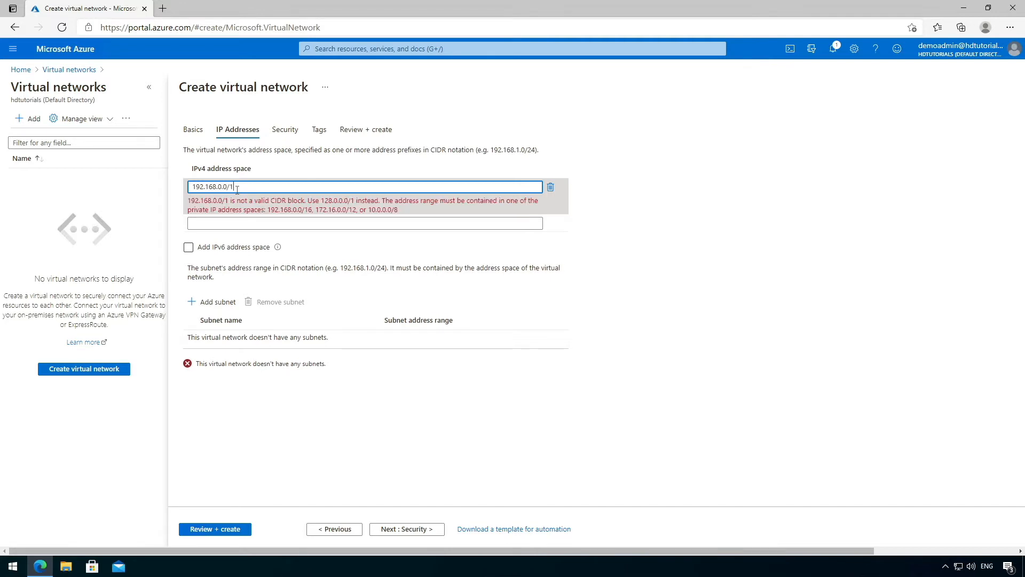
pyautogui.write('6')
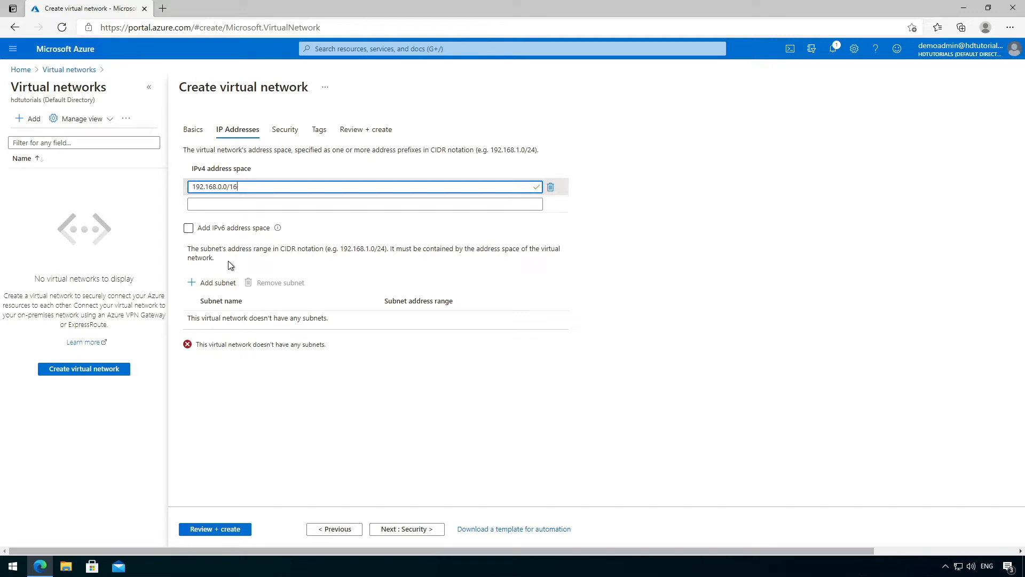
# Step: Add a subnet named demo-subnet-01 with the address range 192.168.100.0/24 to the virtual network
pyautogui.click(206, 284)
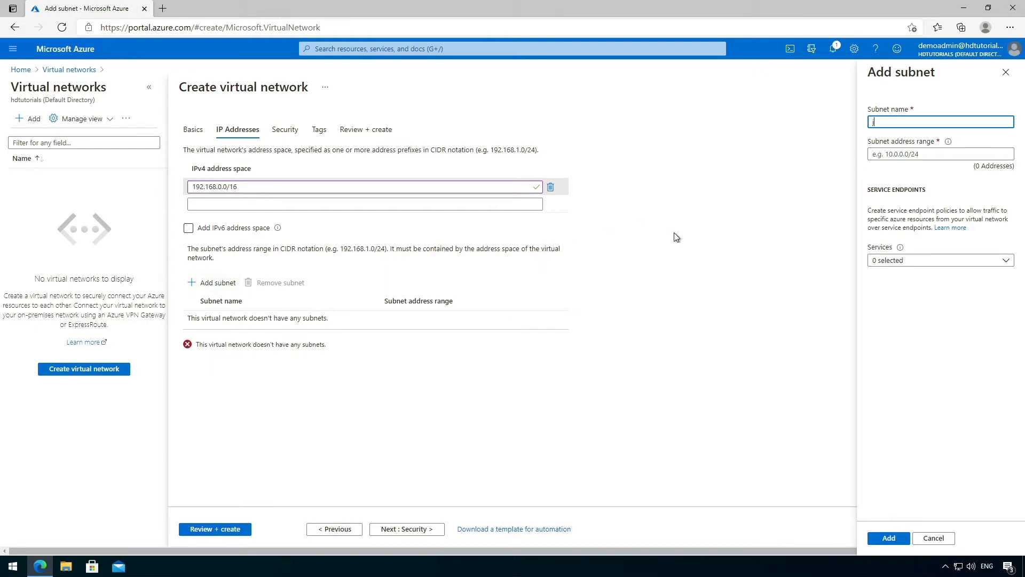
pyautogui.write('demo-subnet-01')
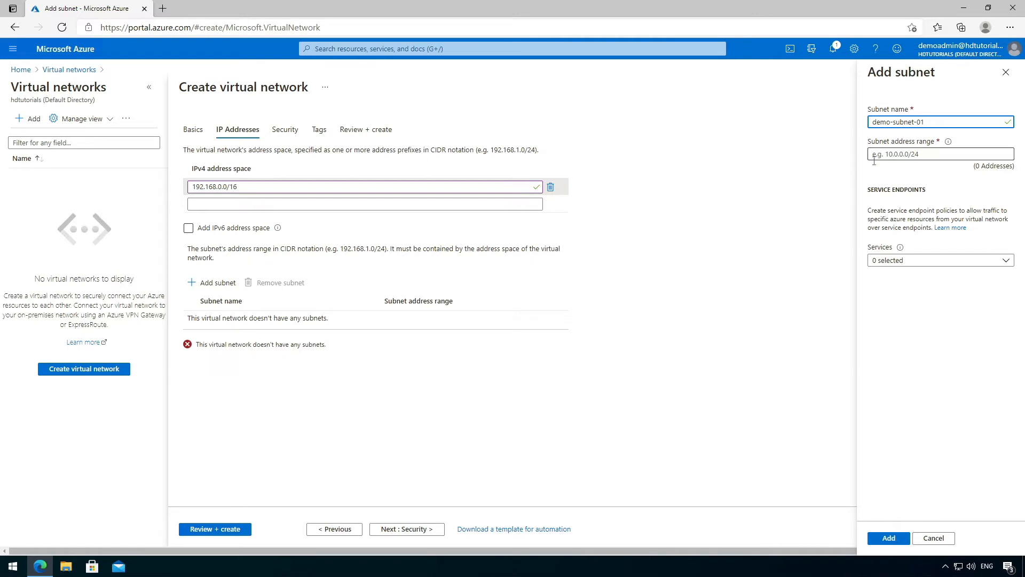
pyautogui.click(894, 155)
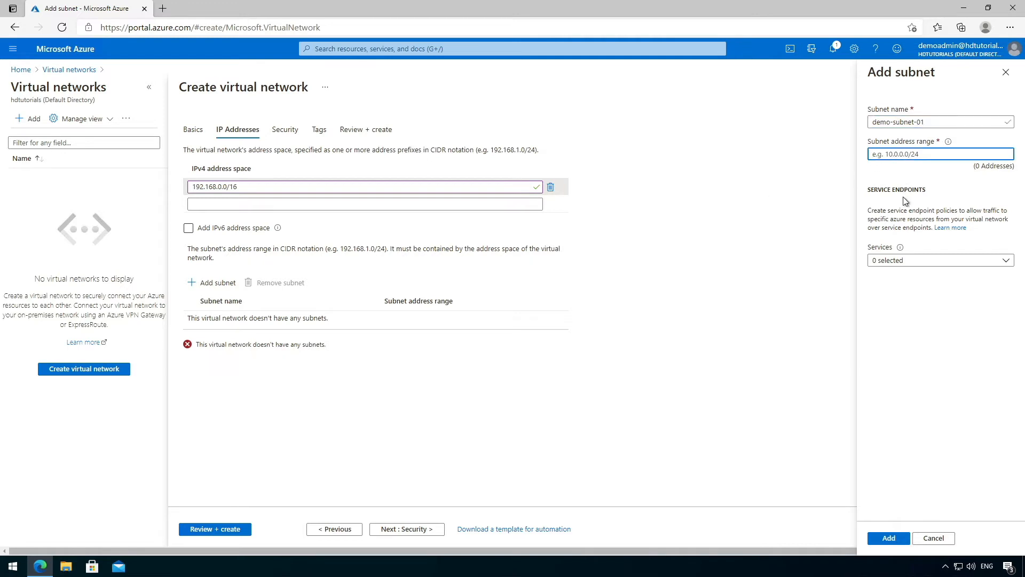
pyautogui.write('192.168.100')
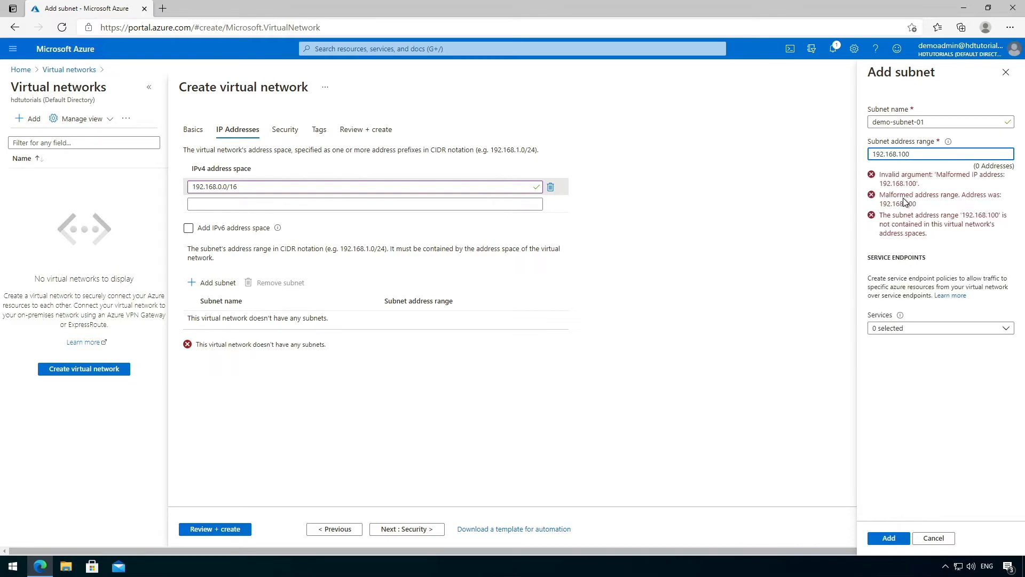
pyautogui.write('.0/24')
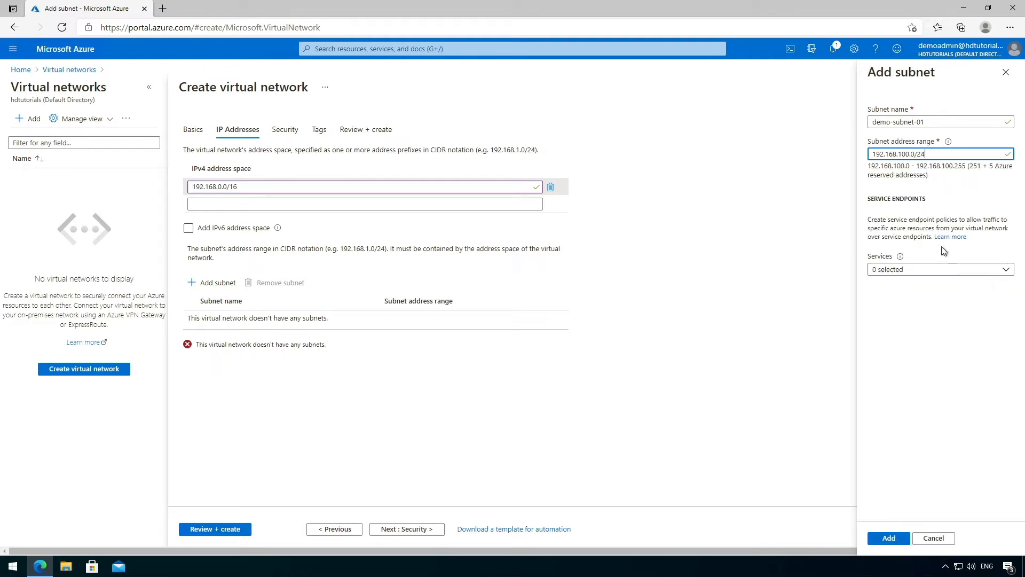
pyautogui.click(888, 538)
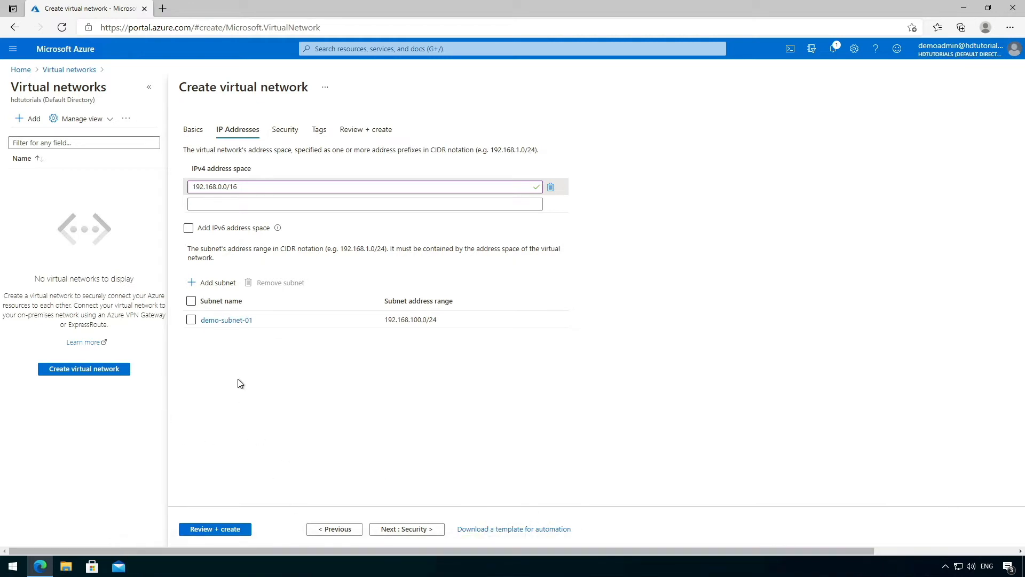
# Step: Review and create the virtual network, and open the deployed resource
pyautogui.click(204, 528)
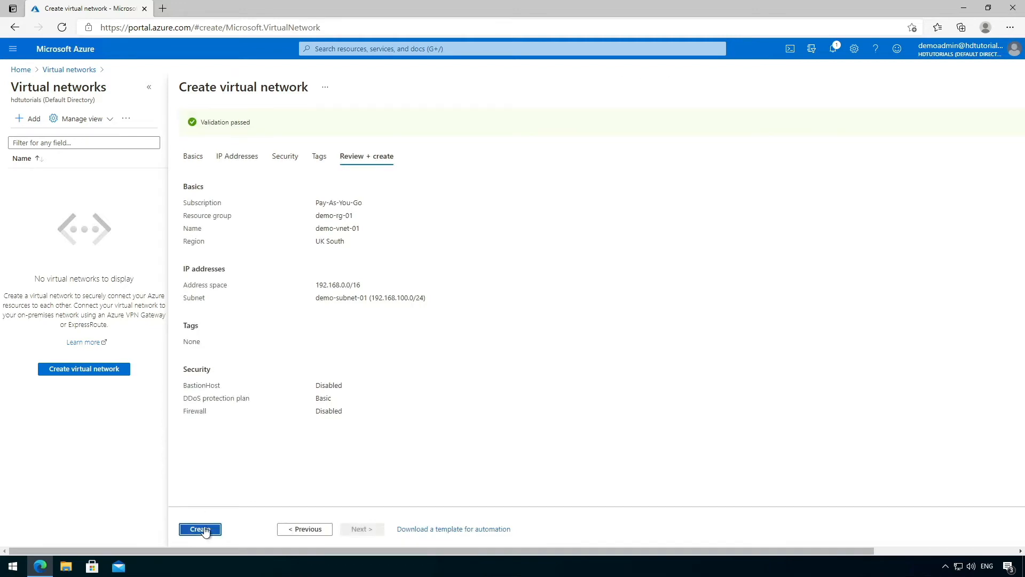
pyautogui.click(205, 530)
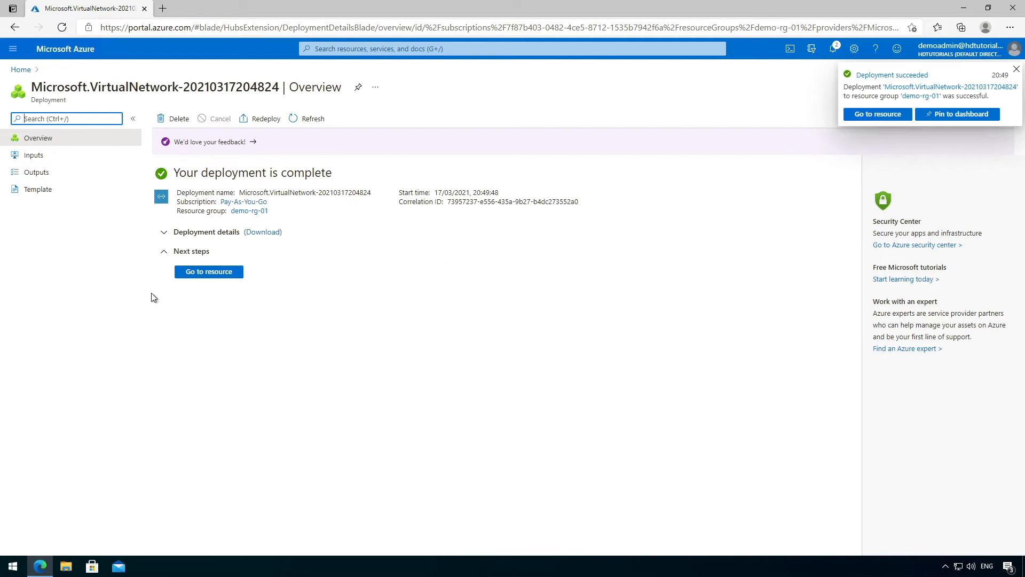
pyautogui.click(202, 272)
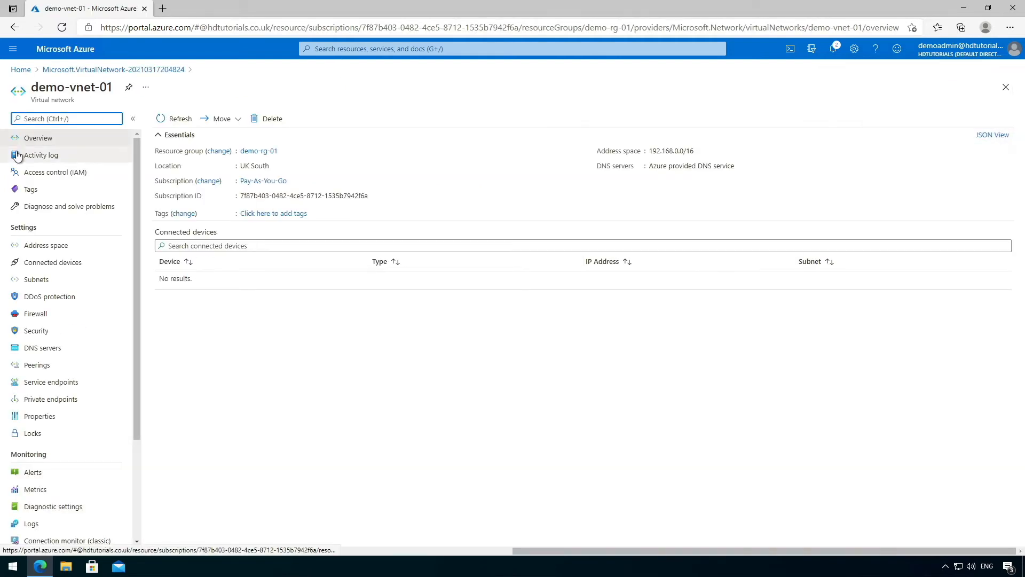
# Step: Return to the portal home and start creating a new Ubuntu Server 18.04 LTS virtual machine
pyautogui.click(20, 70)
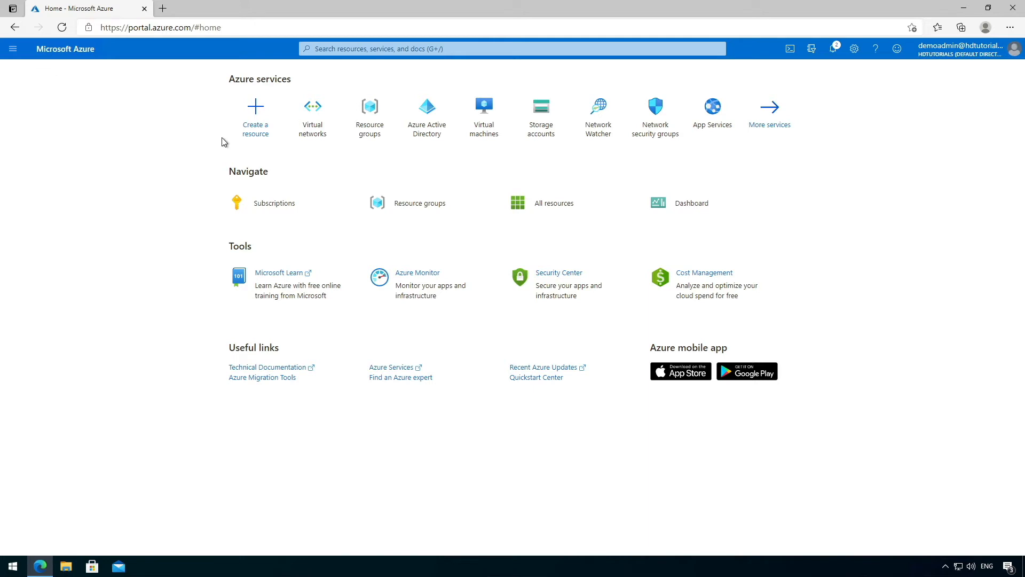
pyautogui.click(248, 122)
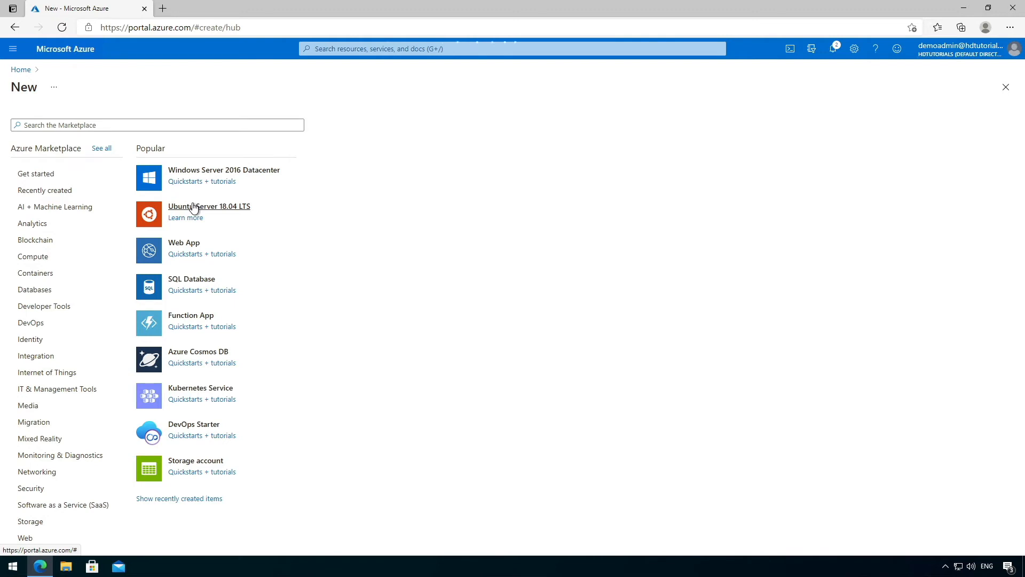
pyautogui.click(193, 207)
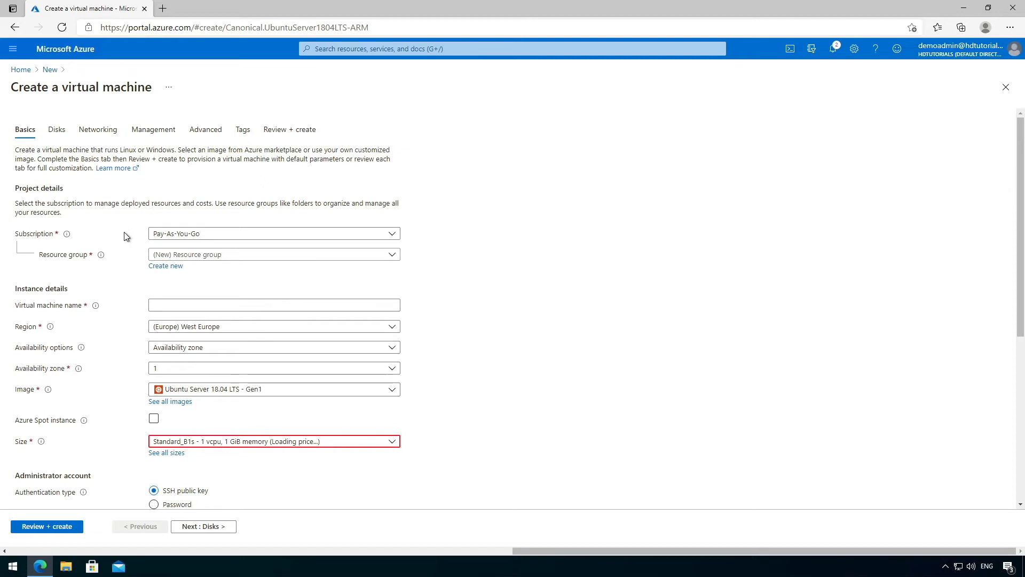
# Step: Assign the virtual machine to resource group demo-rg-01 and name it demo-vm-01
pyautogui.click(173, 254)
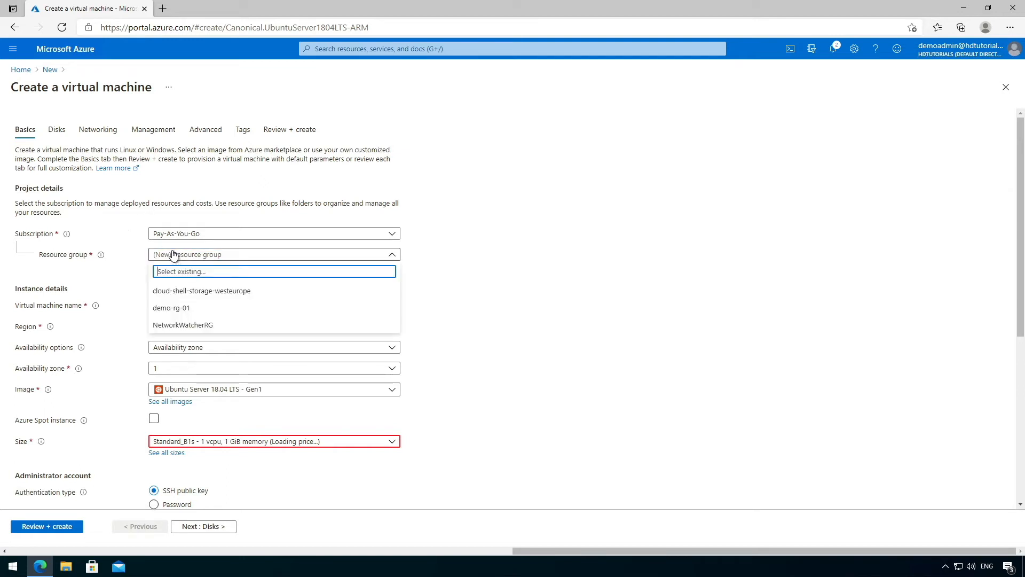
pyautogui.click(184, 310)
pyautogui.click(173, 305)
pyautogui.write('de')
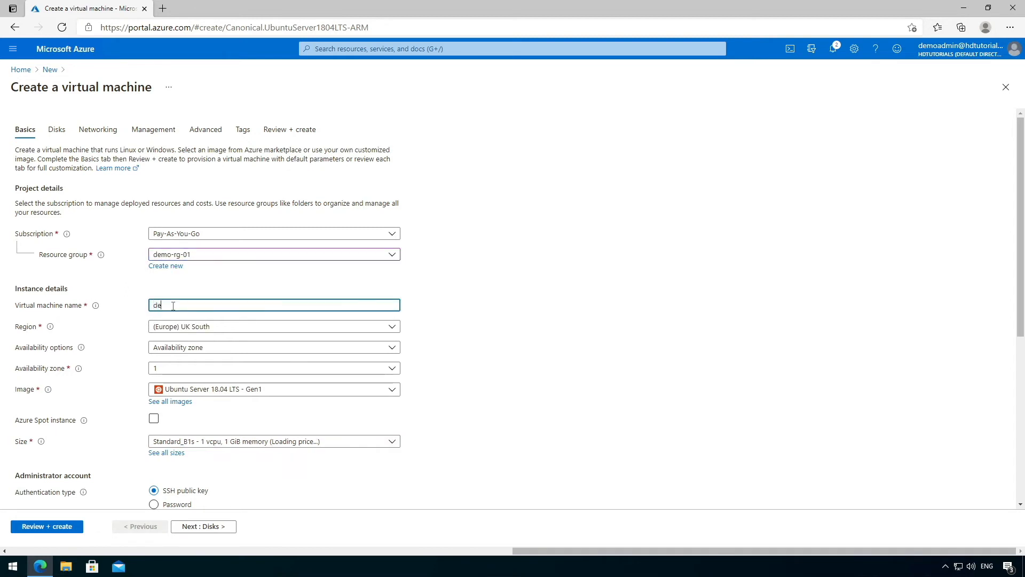
pyautogui.write('mo-vm')
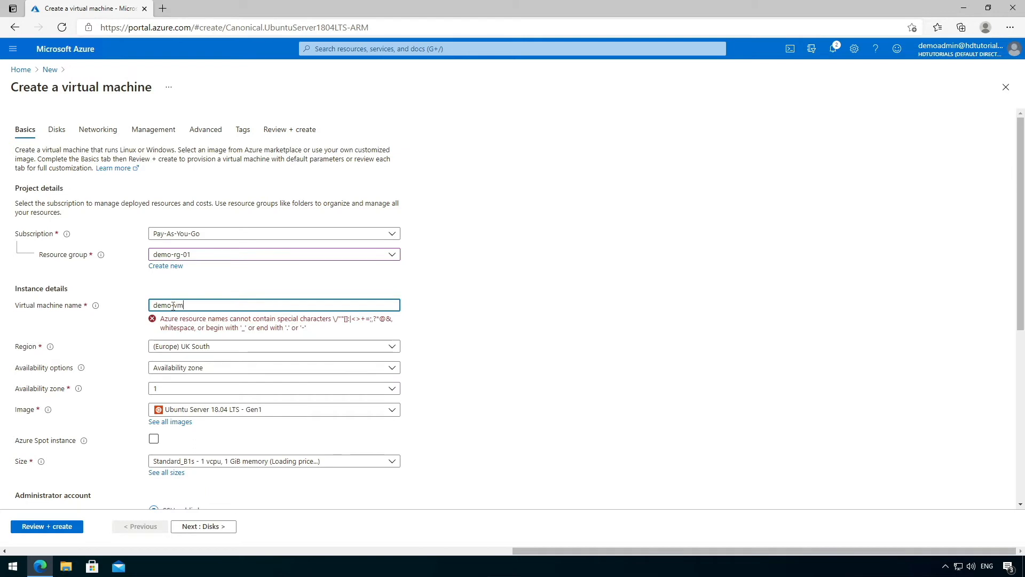
pyautogui.write('-01')
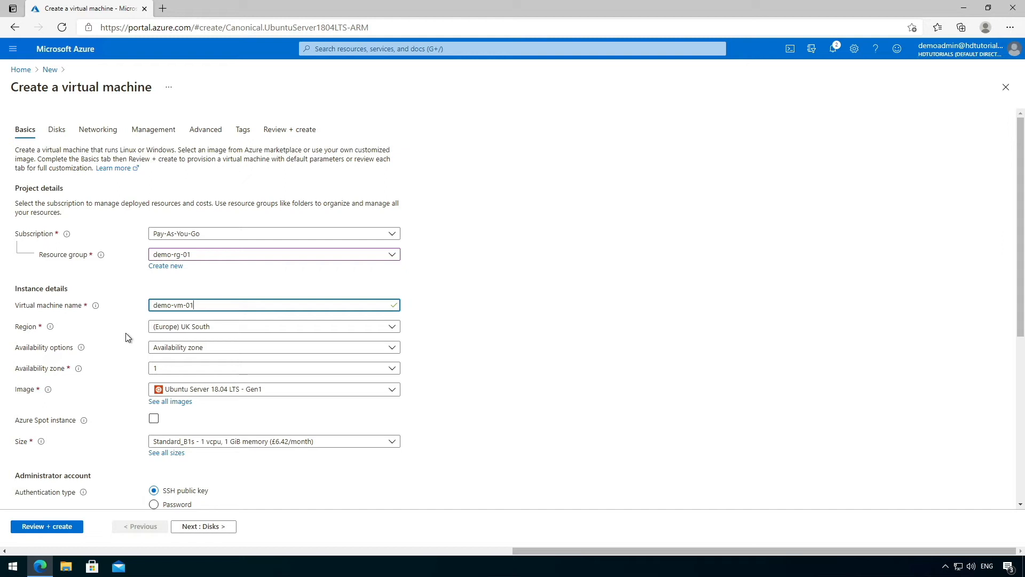
# Step: Examine the full list of available VM sizes and return to the virtual machine's basic settings without choosing another size
pyautogui.scroll(-3, 106, 432)
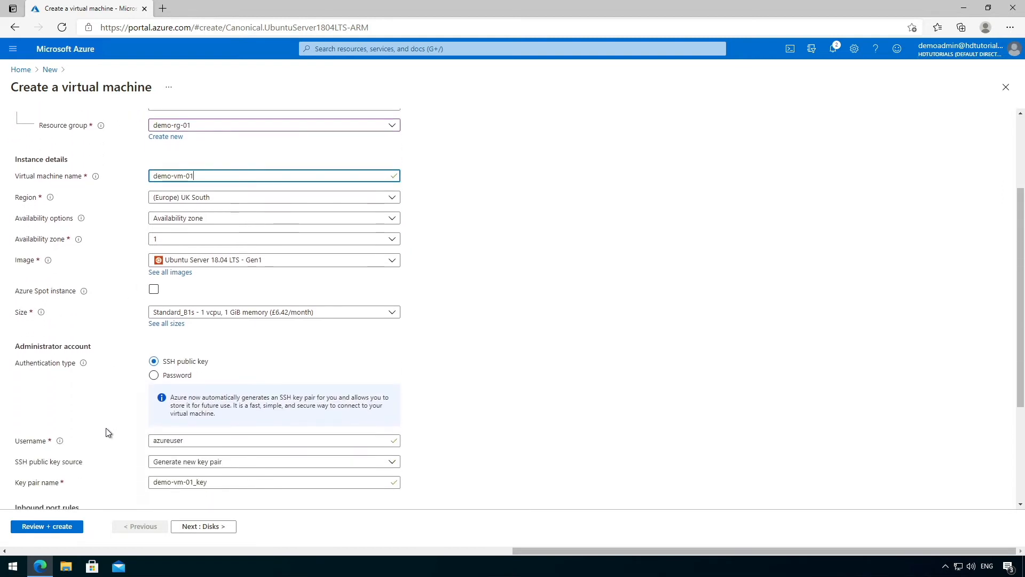
pyautogui.scroll(-1, 106, 428)
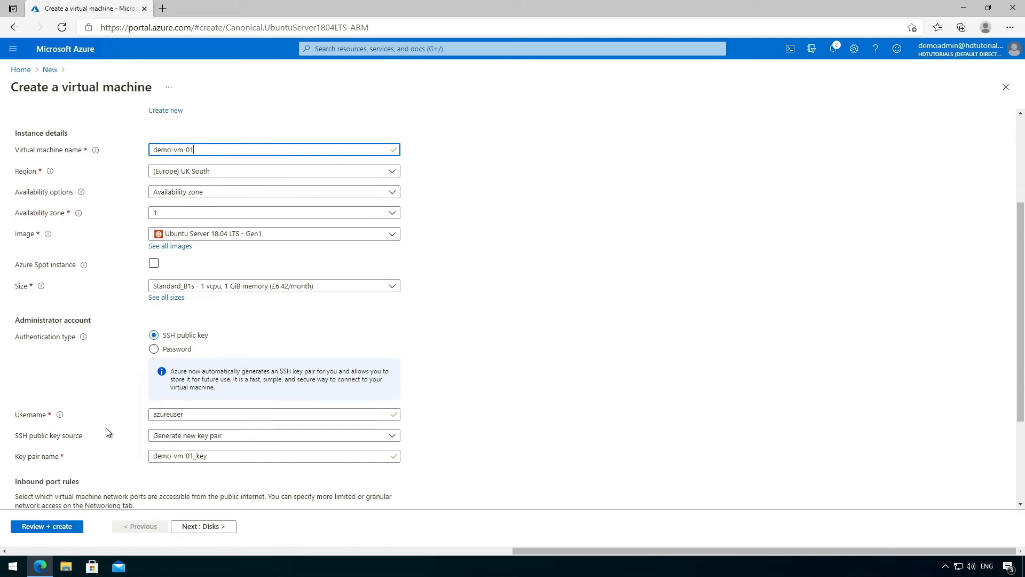
pyautogui.click(293, 288)
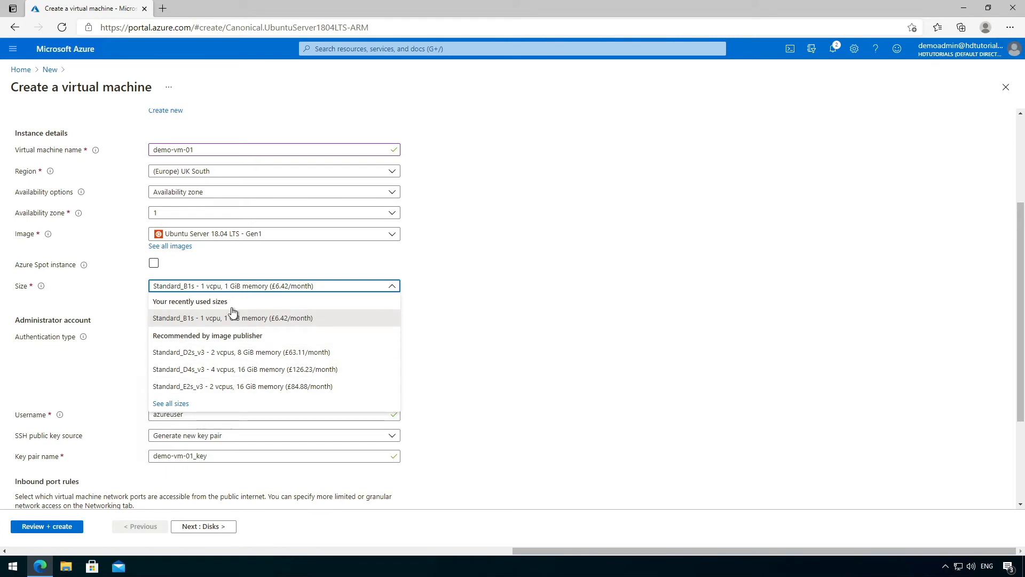
pyautogui.click(175, 404)
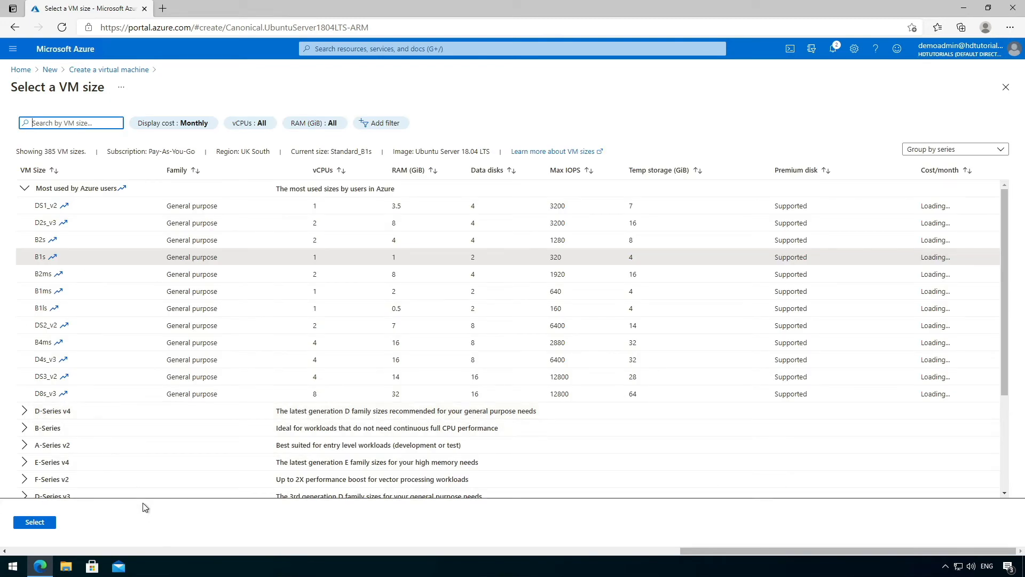
pyautogui.click(118, 70)
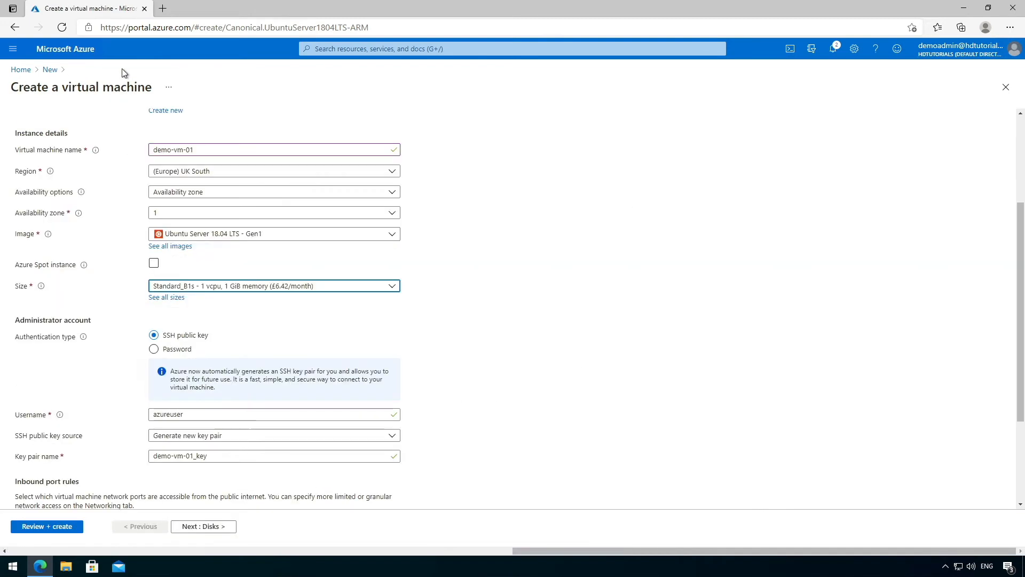
# Step: Set the administrator account to password authentication with the username azureuser
pyautogui.scroll(-2, 104, 452)
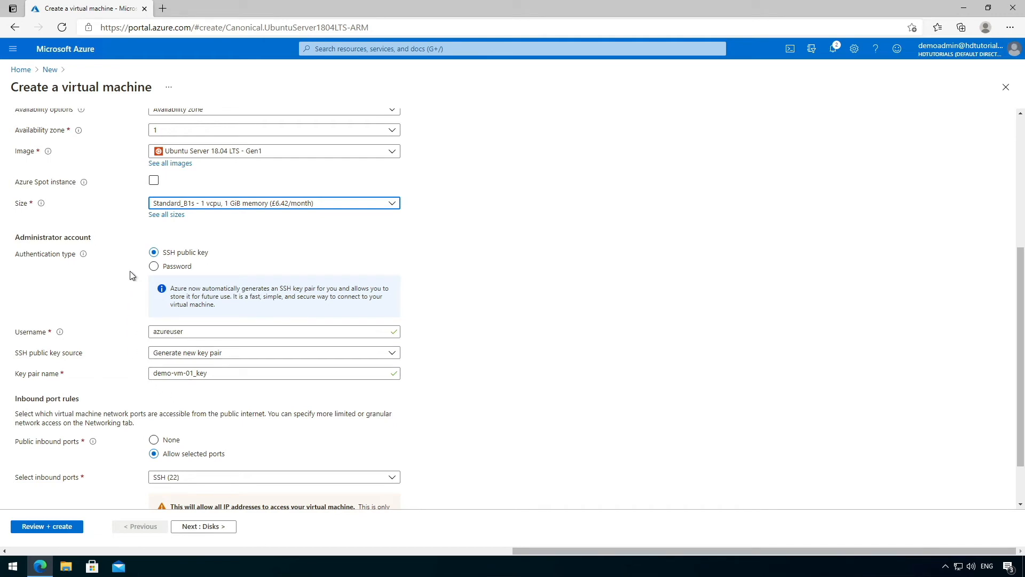
pyautogui.click(154, 269)
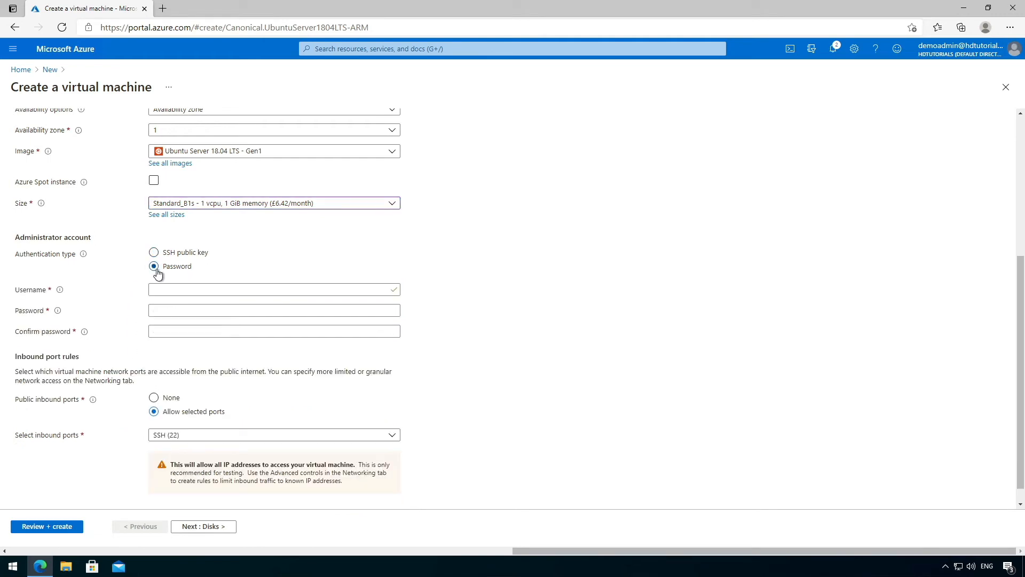
pyautogui.click(178, 289)
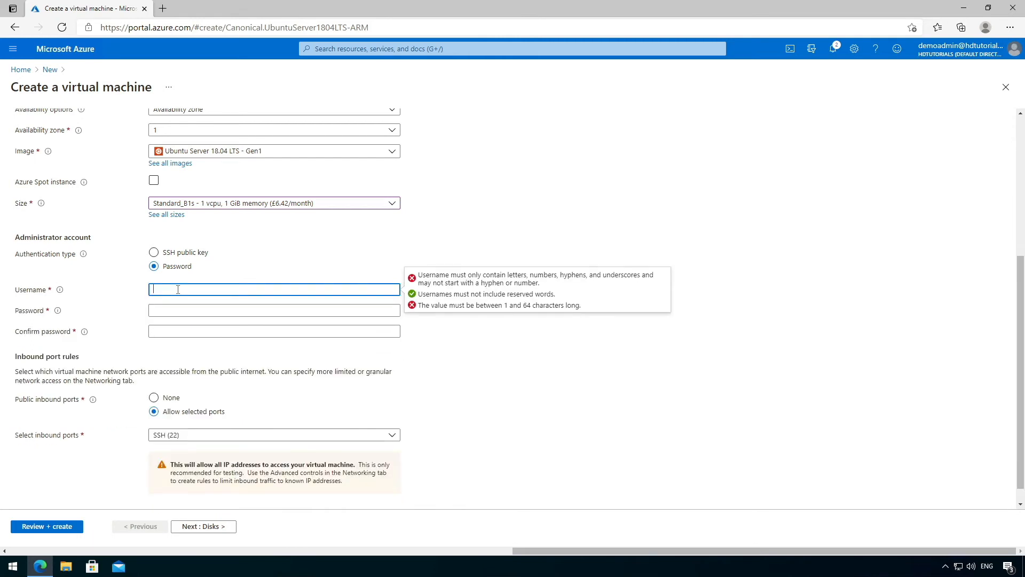
pyautogui.write('azureuser')
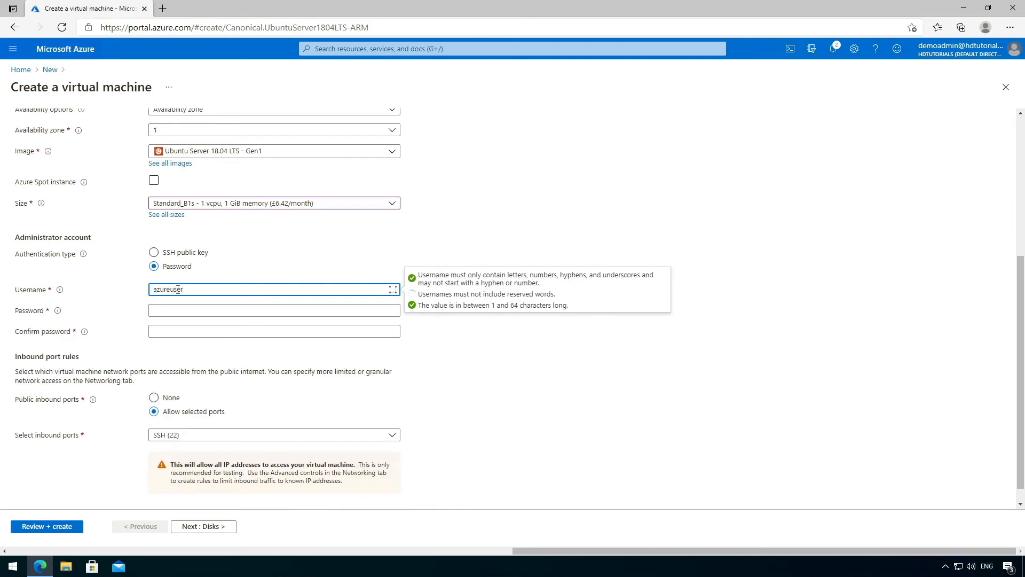
# Step: Enter the administrator account's password and repeat it in the confirmation field
pyautogui.press('Tab')
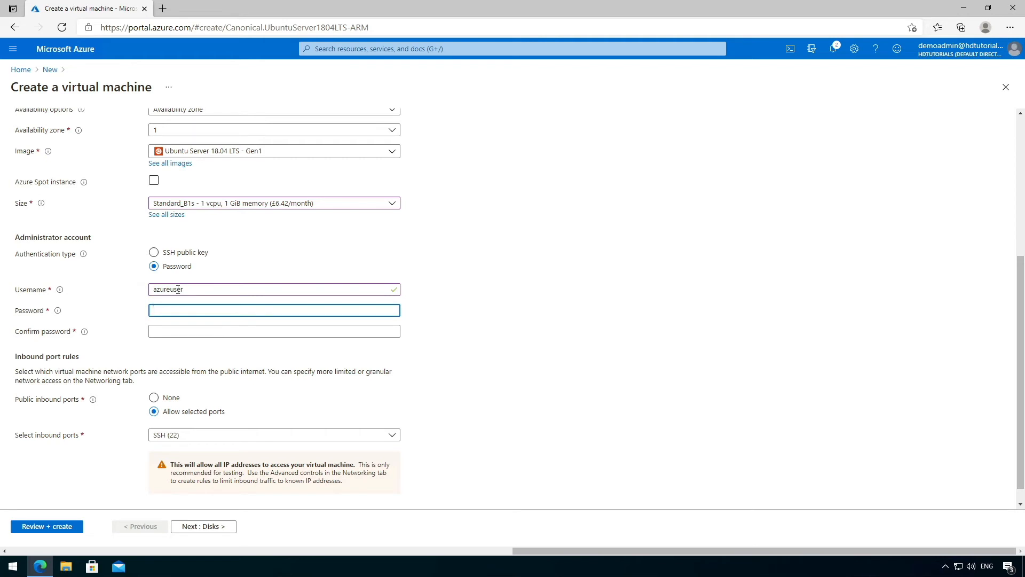
pyautogui.write('••••••••••')
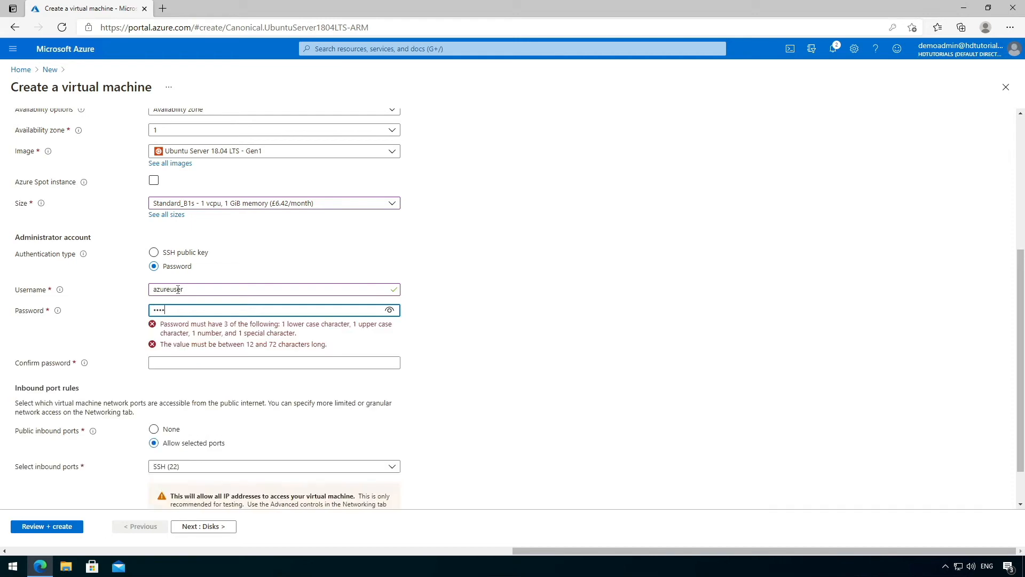
pyautogui.write('••••')
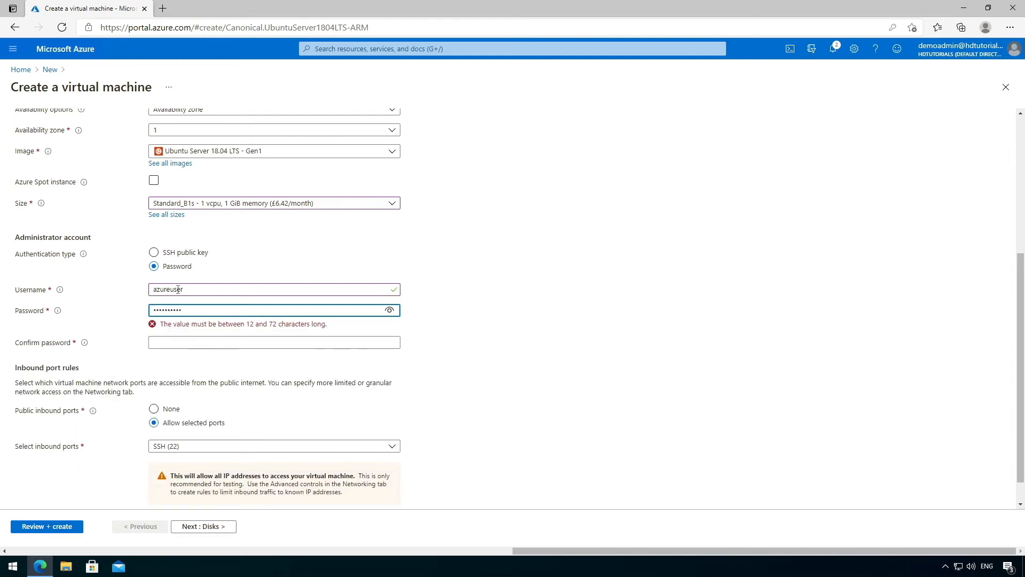
pyautogui.press('Tab')
pyautogui.write('••••••••••')
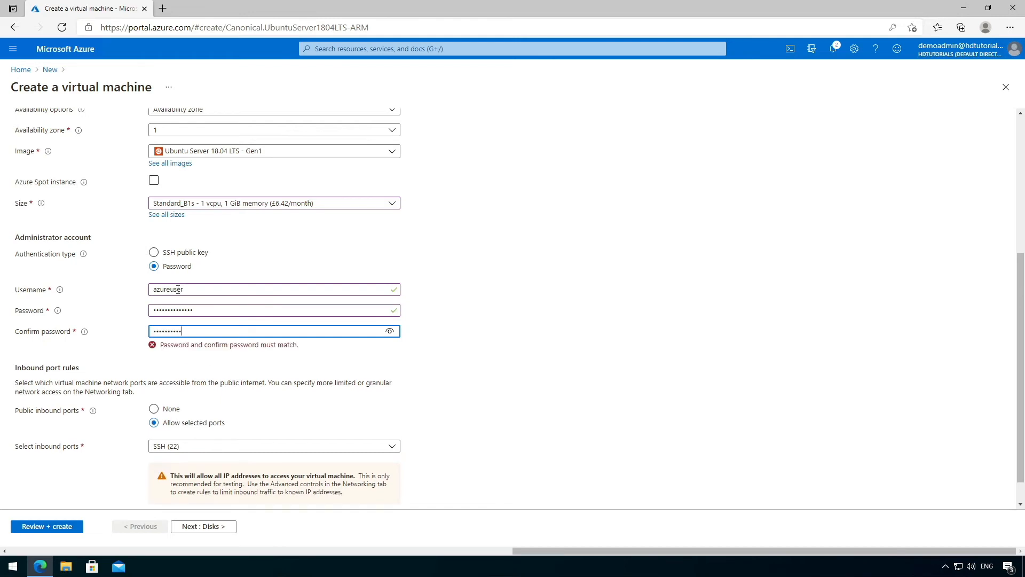
pyautogui.write('••••')
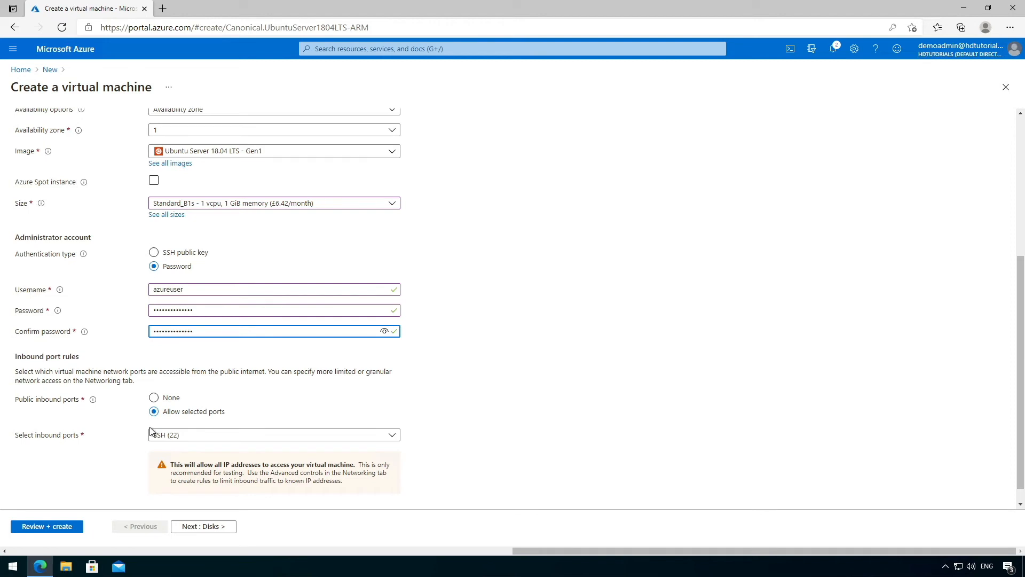
# Step: Continue to the disk settings, declining the browser's offer to save the password, and set the OS disk type to Standard HDD
pyautogui.scroll(-1, 121, 342)
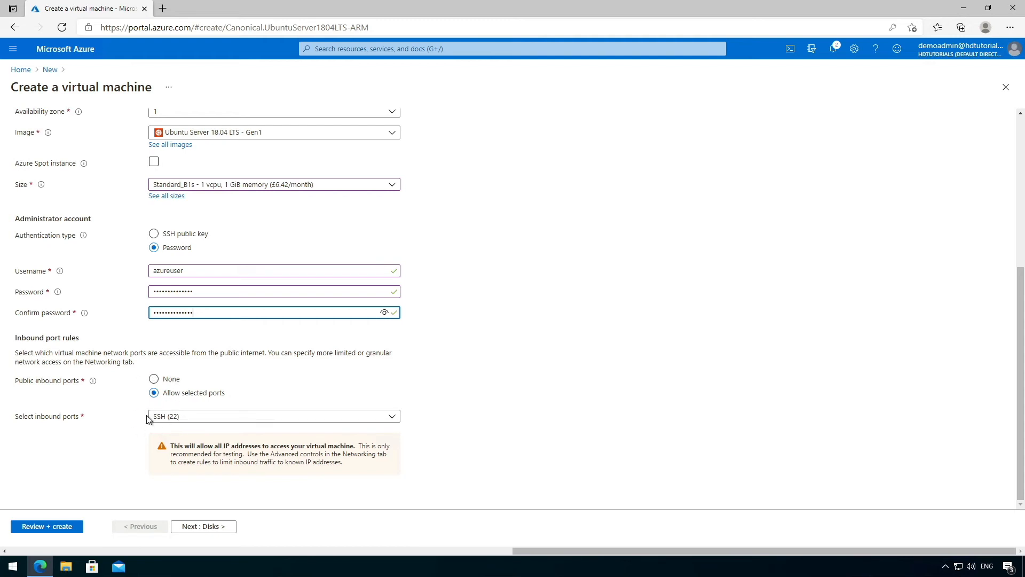
pyautogui.click(208, 526)
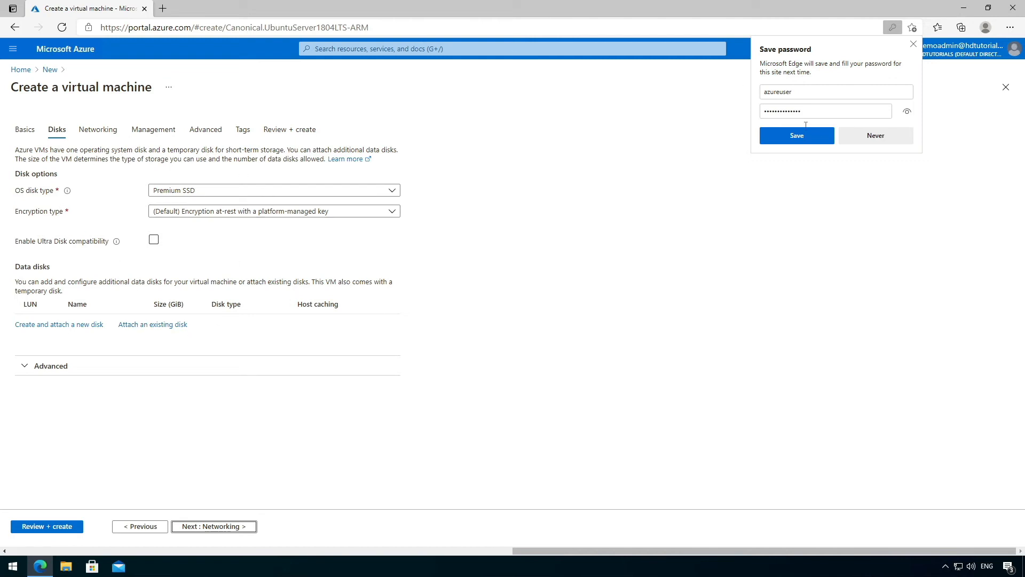
pyautogui.click(902, 135)
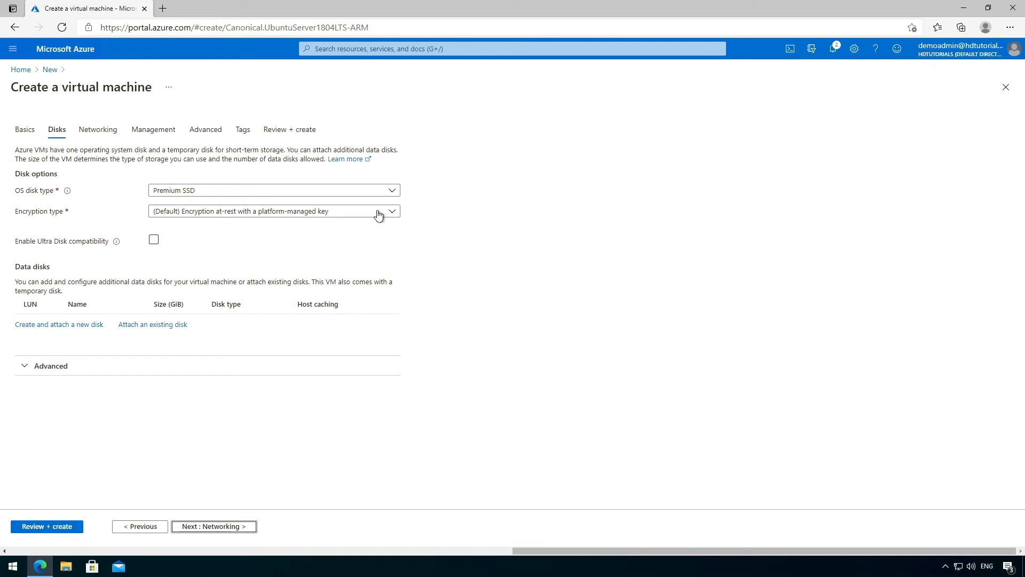
pyautogui.click(363, 190)
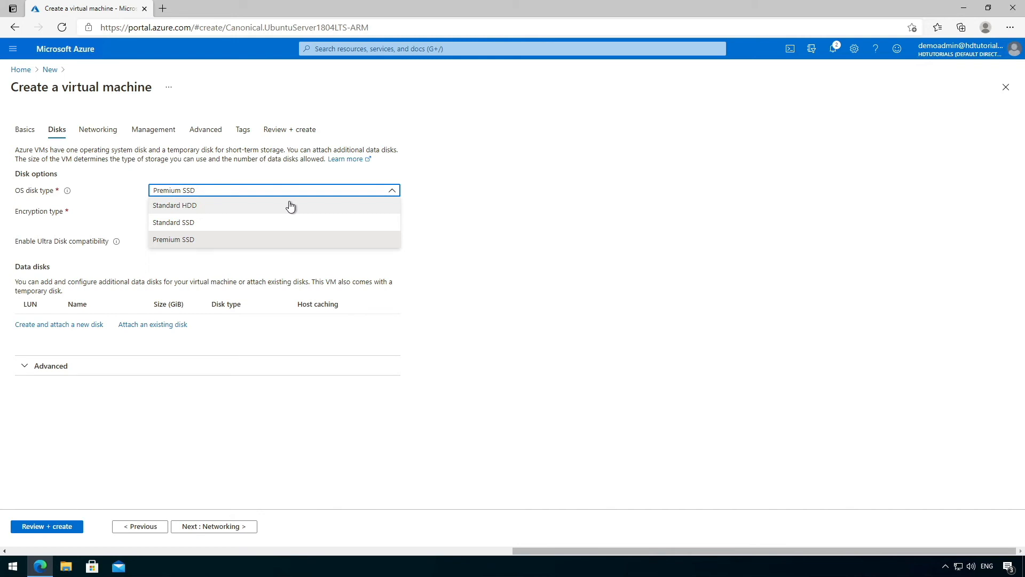
pyautogui.click(204, 207)
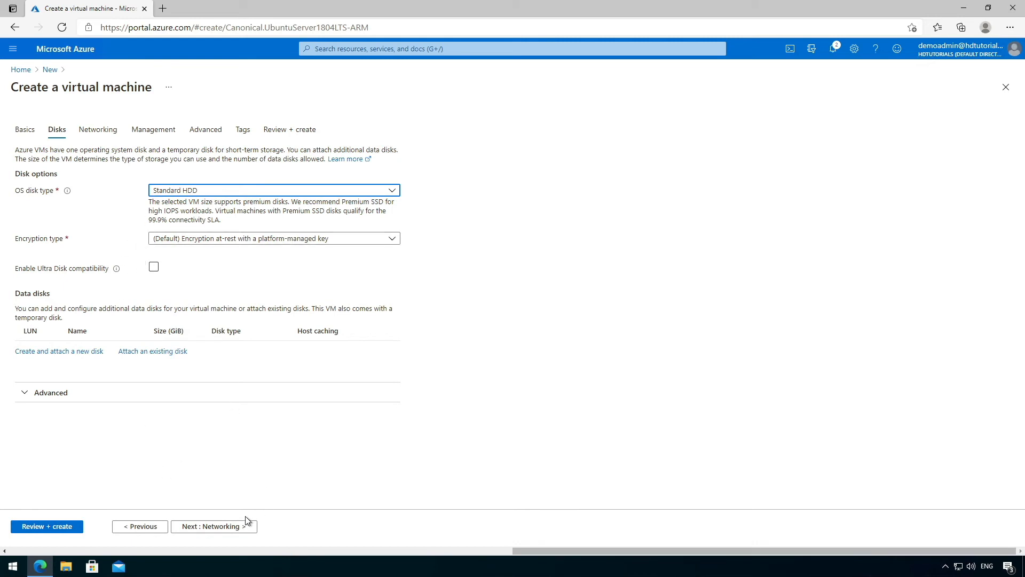
# Step: Review and create the virtual machine with the preset networking settings, and open the deployed resource
pyautogui.click(236, 528)
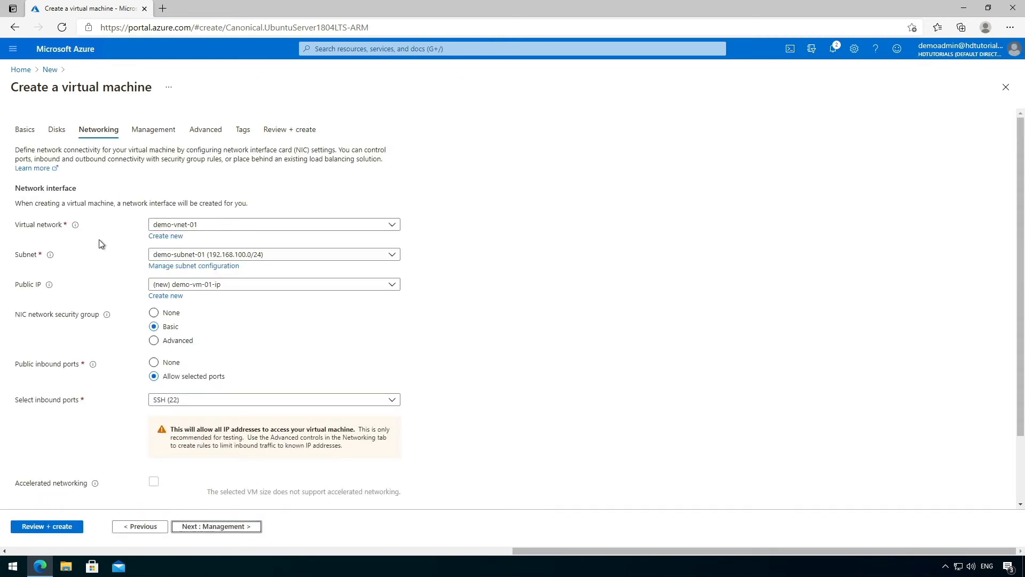
pyautogui.scroll(-2, 114, 282)
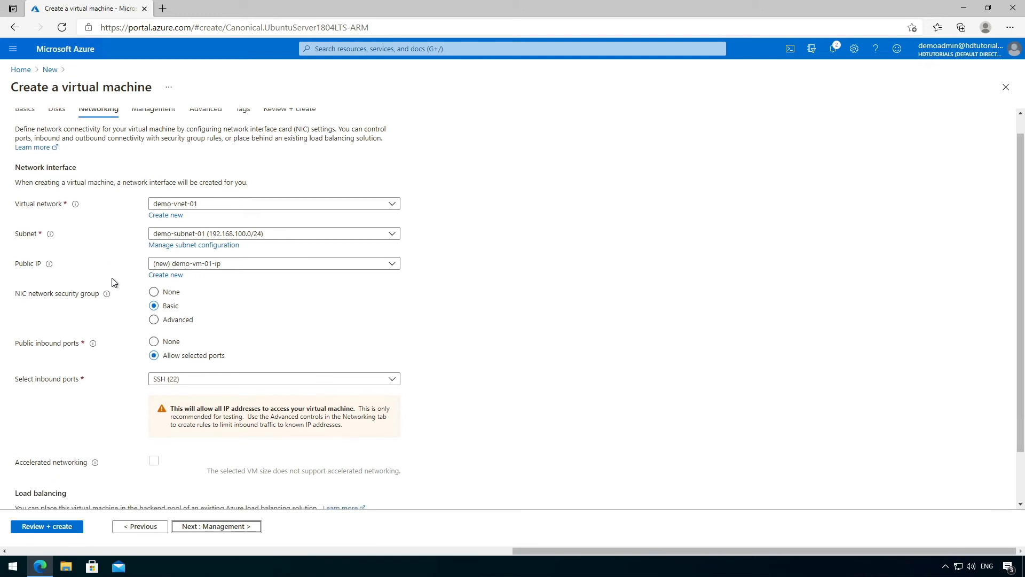
pyautogui.scroll(-1, 114, 282)
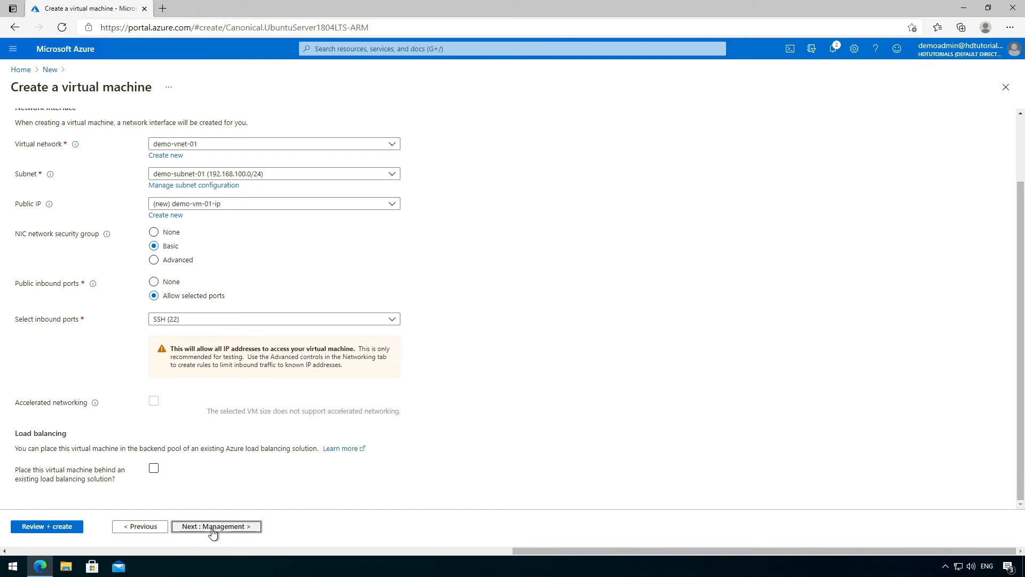
pyautogui.click(55, 526)
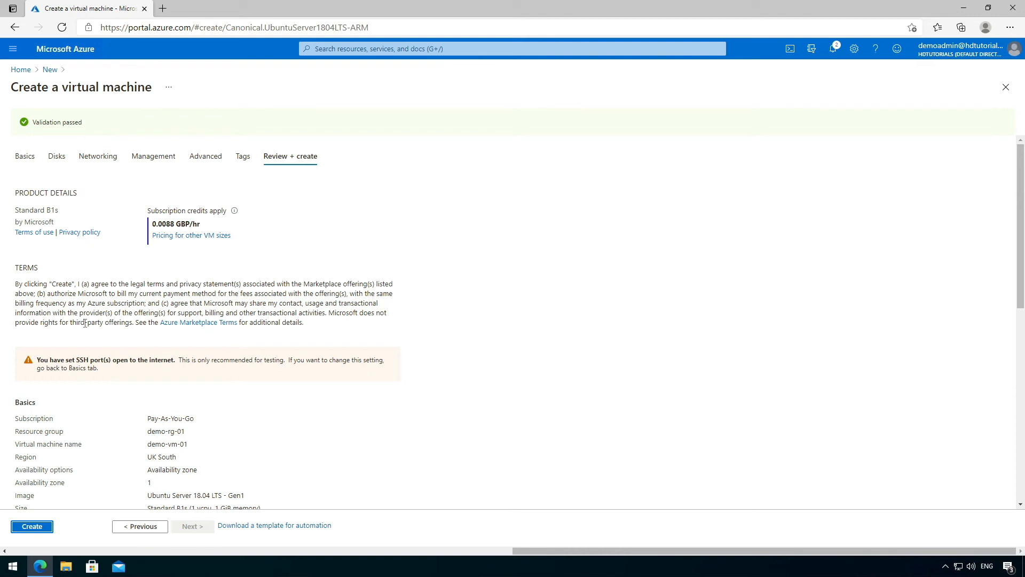
pyautogui.click(31, 527)
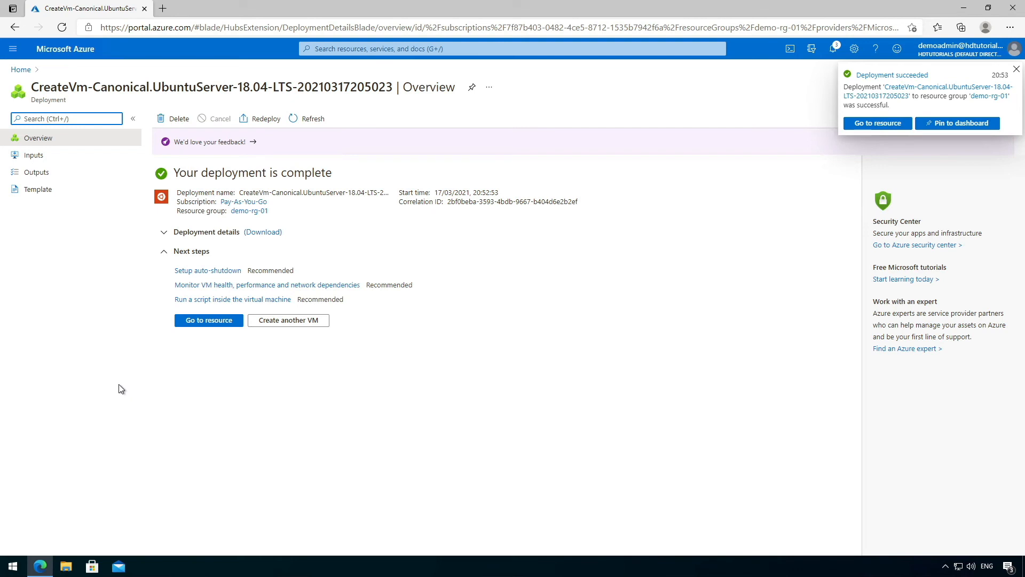
pyautogui.click(194, 324)
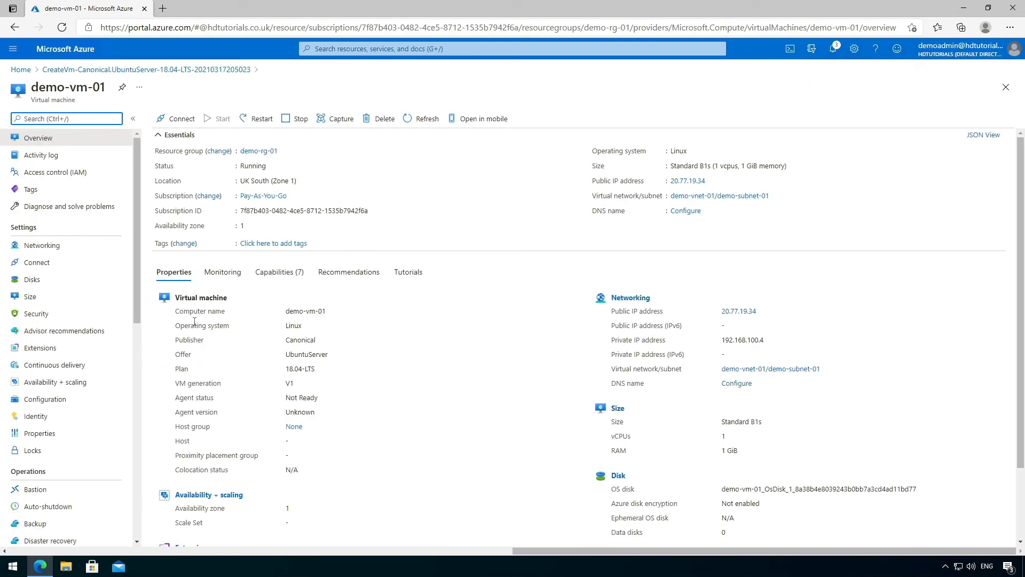
# Step: Open the SSH connection instructions for demo-vm-01 and examine the example connection command
pyautogui.click(173, 123)
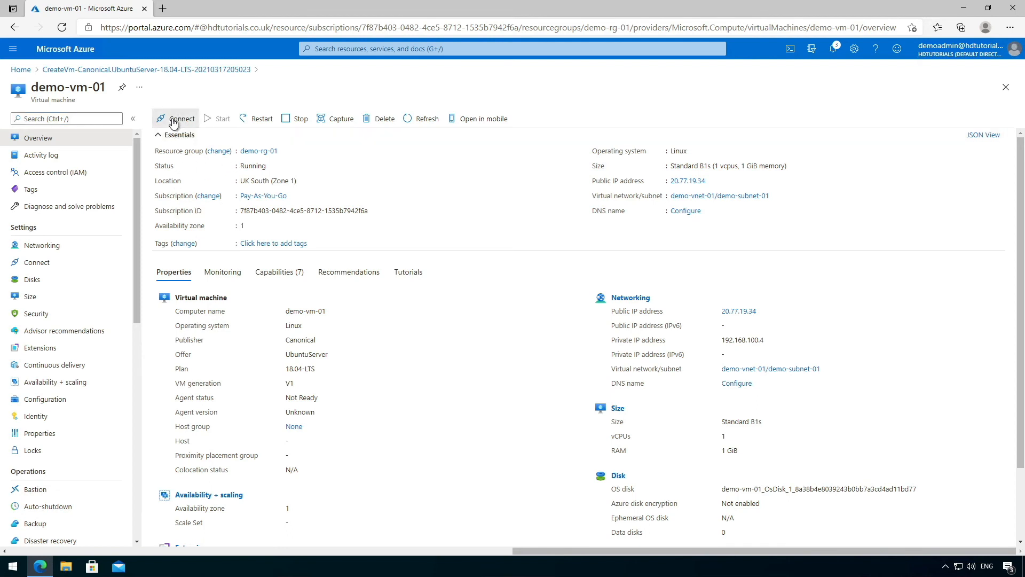
pyautogui.click(172, 145)
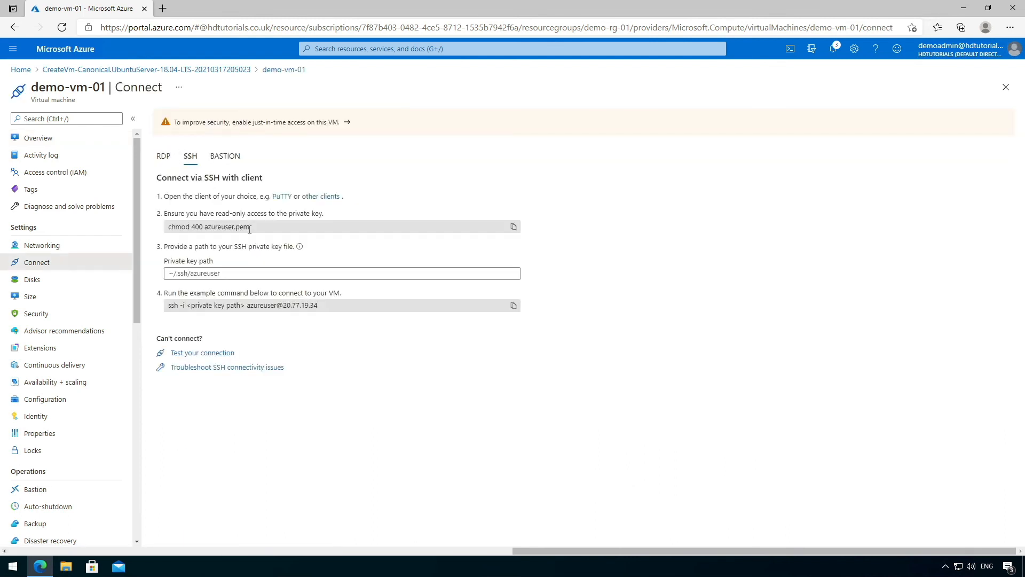
pyautogui.click(276, 278)
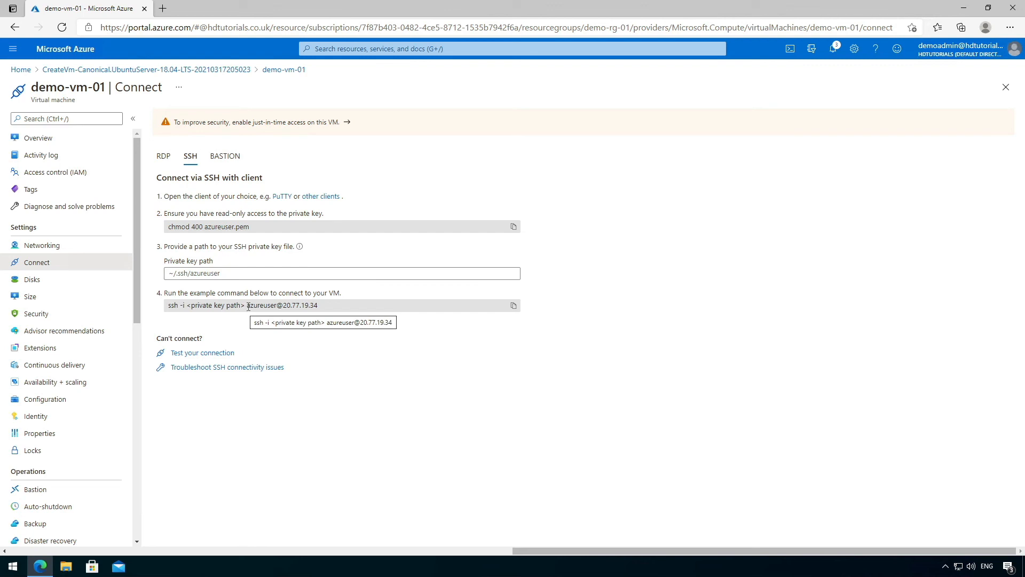
pyautogui.moveTo(248, 306); pyautogui.dragTo(324, 303)
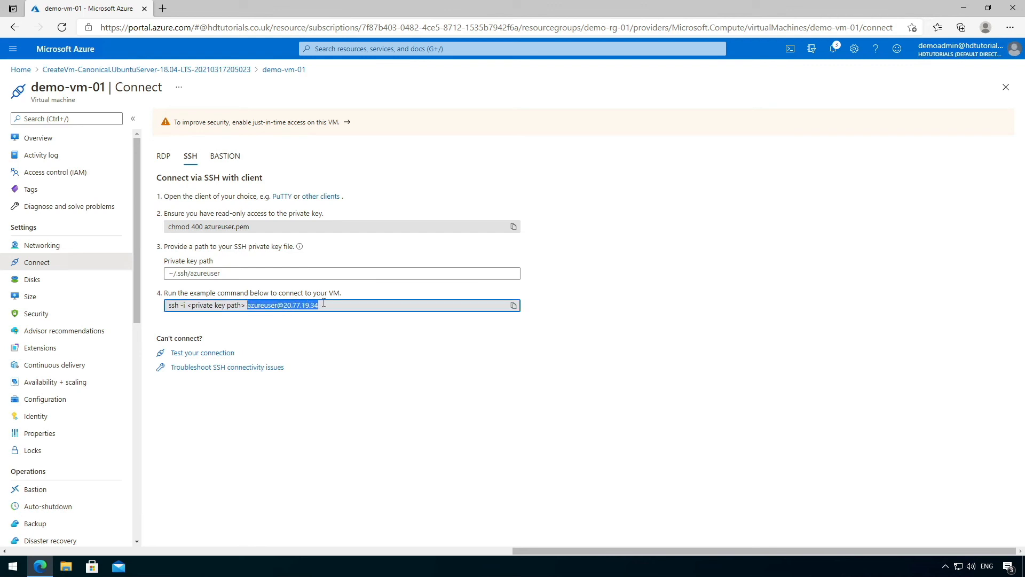
pyautogui.rightClick(285, 306)
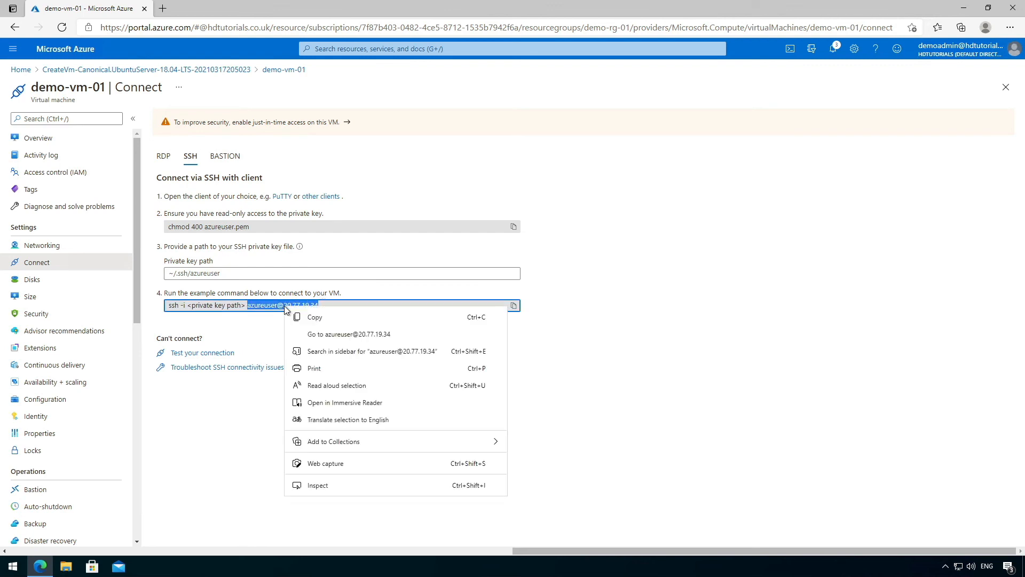
pyautogui.click(303, 315)
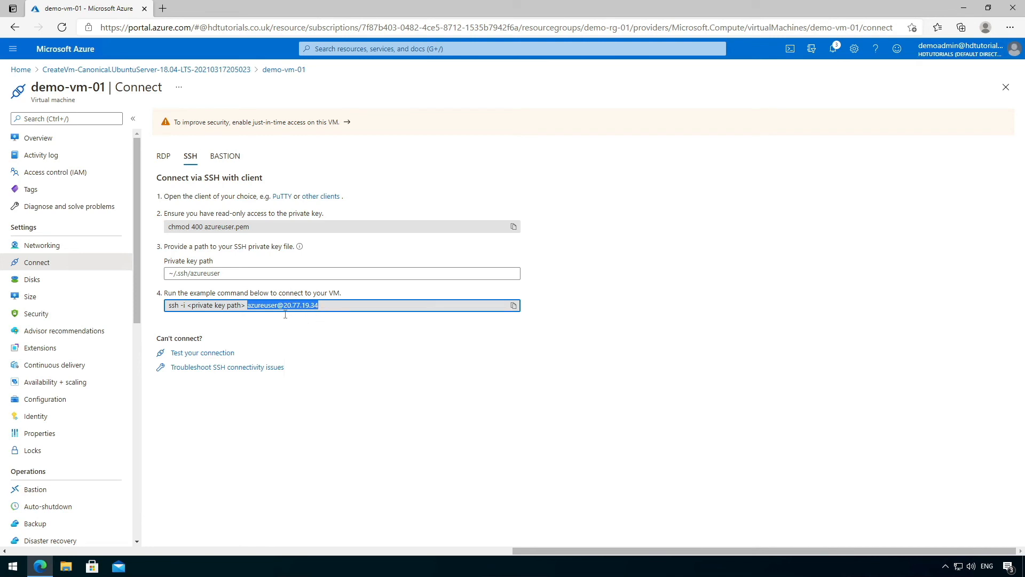
pyautogui.click(791, 54)
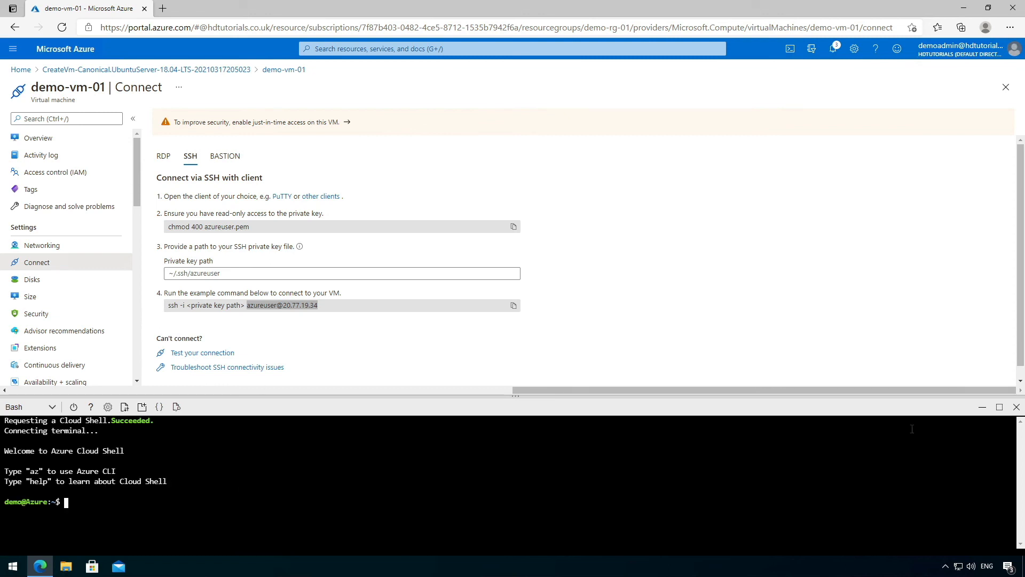
pyautogui.click(999, 407)
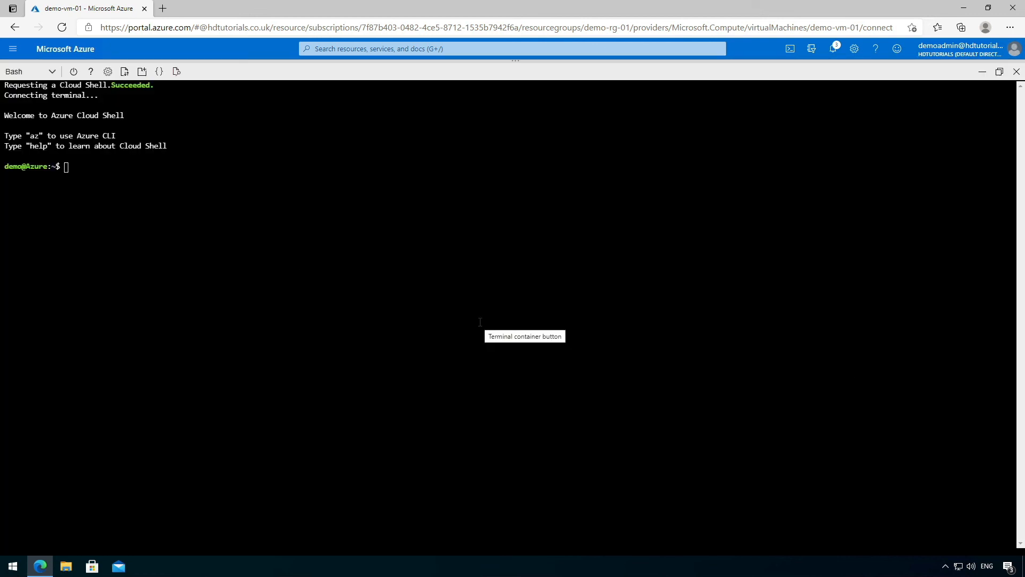
pyautogui.click(85, 170)
pyautogui.write('ssh')
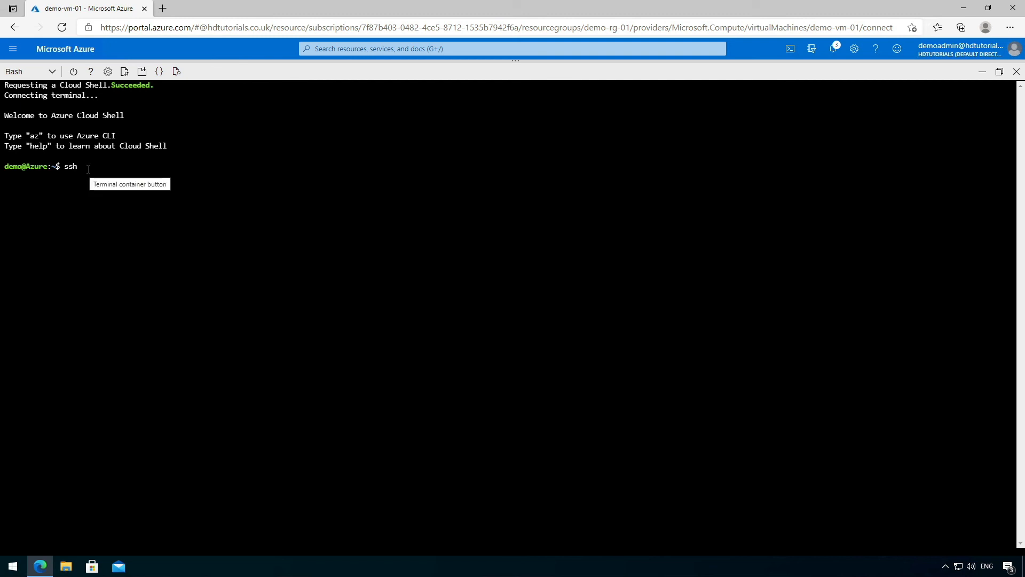
pyautogui.rightClick(86, 168)
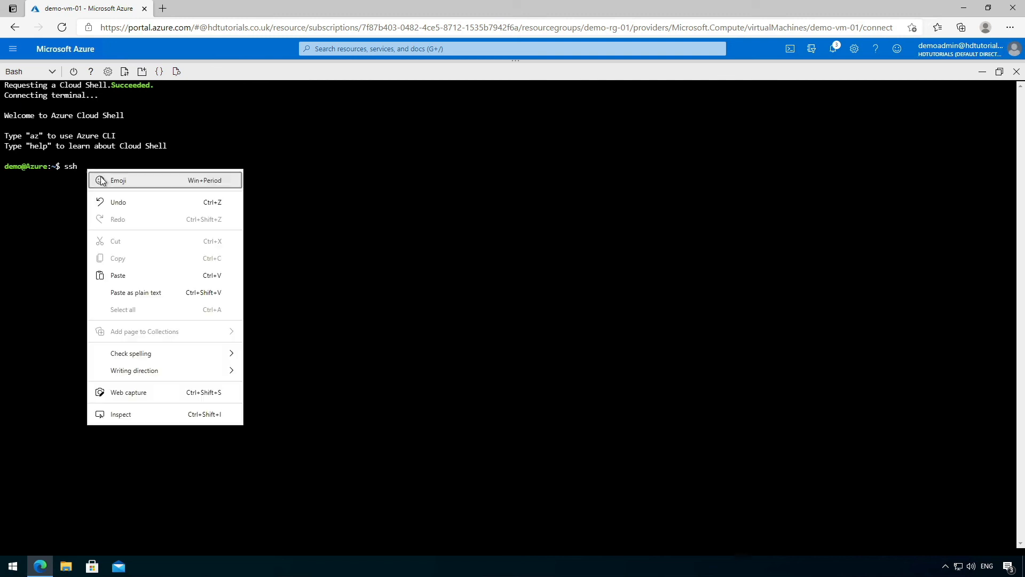
pyautogui.click(140, 275)
pyautogui.press('Return')
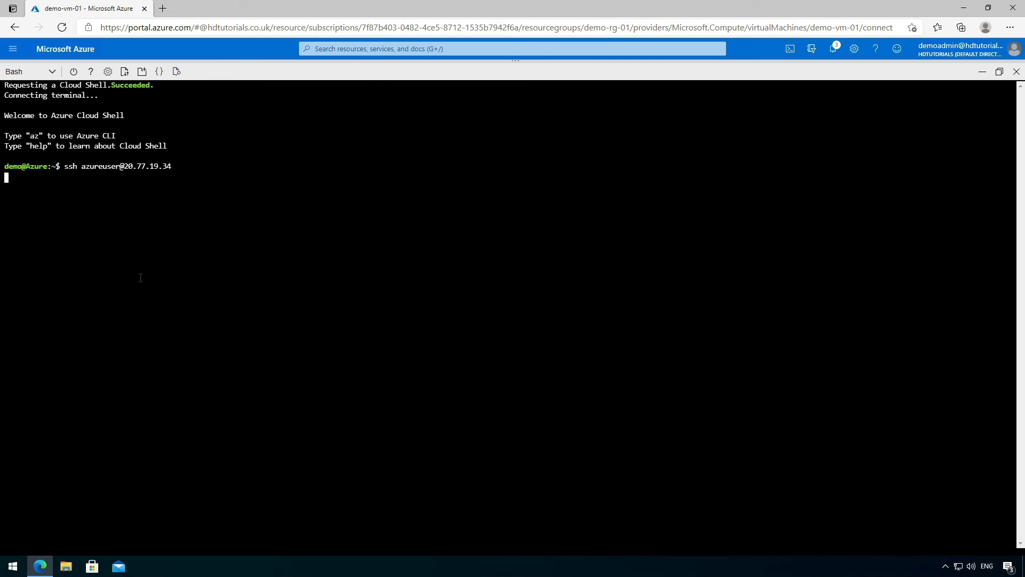
# Step: Accept the unknown host's authenticity with yes and log in with the azureuser account's password
pyautogui.write('yes')
pyautogui.press('Return')
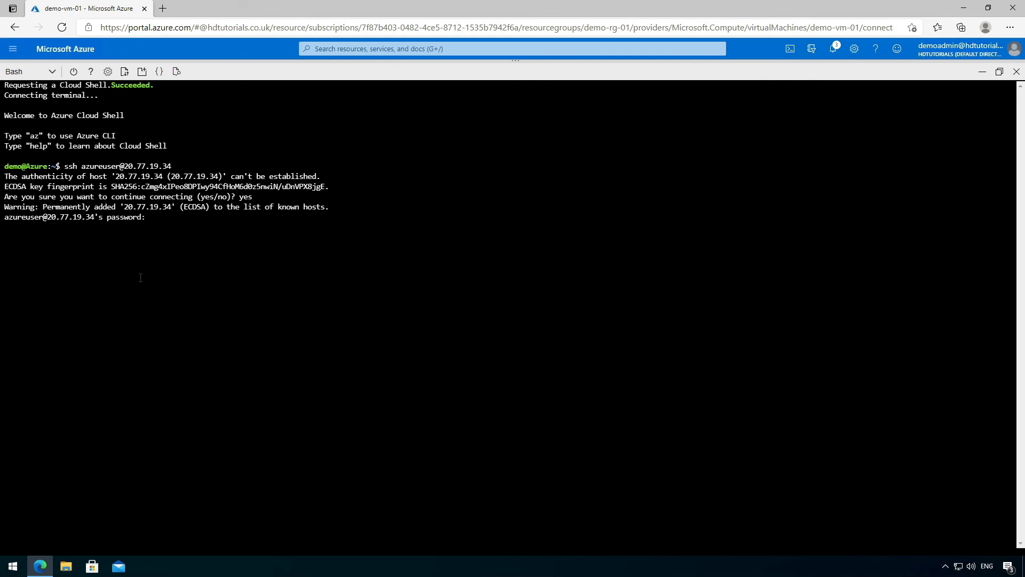
pyautogui.press('Return')
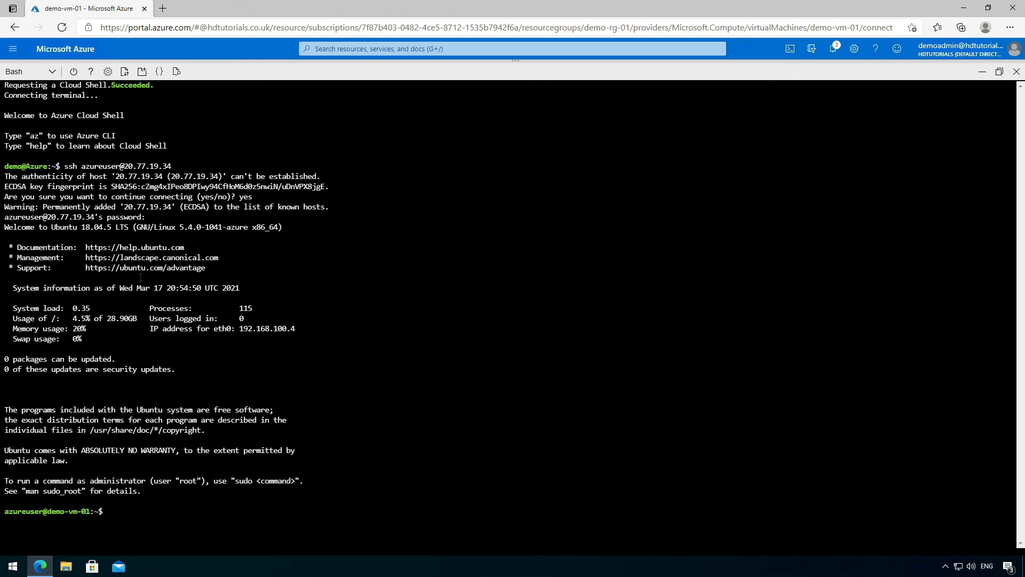
# Step: Install the Apache web server on demo-vm-01 with sudo apt install apache2, answering y to continue
pyautogui.write('sudo apt get ')
pyautogui.write('install')
pyautogui.press('BackSpace')
pyautogui.press('BackSpace')
pyautogui.press('BackSpace')
pyautogui.press('BackSpace')
pyautogui.press('BackSpace')
pyautogui.press('BackSpace')
pyautogui.press('BackSpace')
pyautogui.press('BackSpace')
pyautogui.press('BackSpace')
pyautogui.press('BackSpace')
pyautogui.press('BackSpace')
pyautogui.write('install apache2')
pyautogui.press('Return')
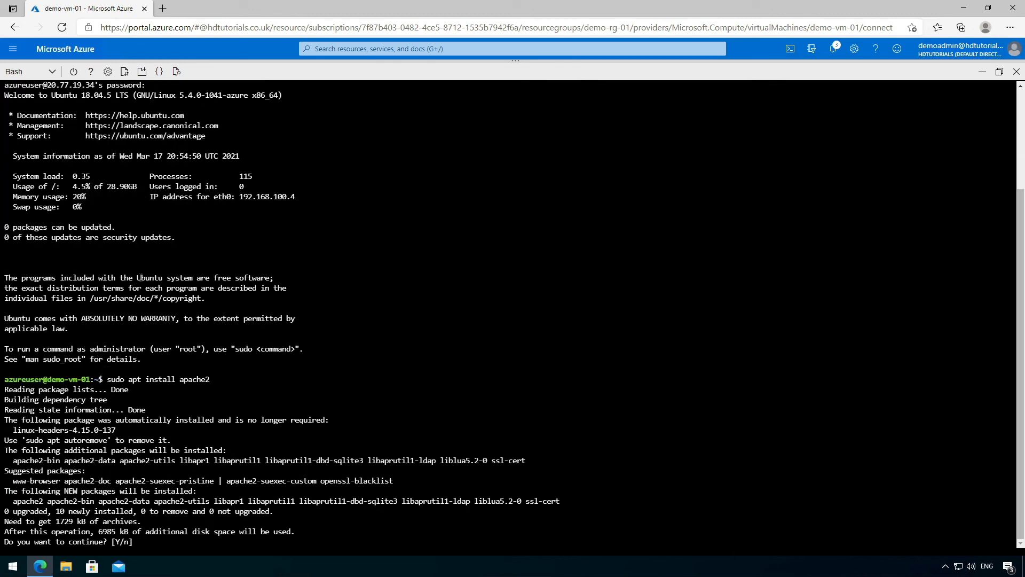
pyautogui.write('y')
pyautogui.press('Return')
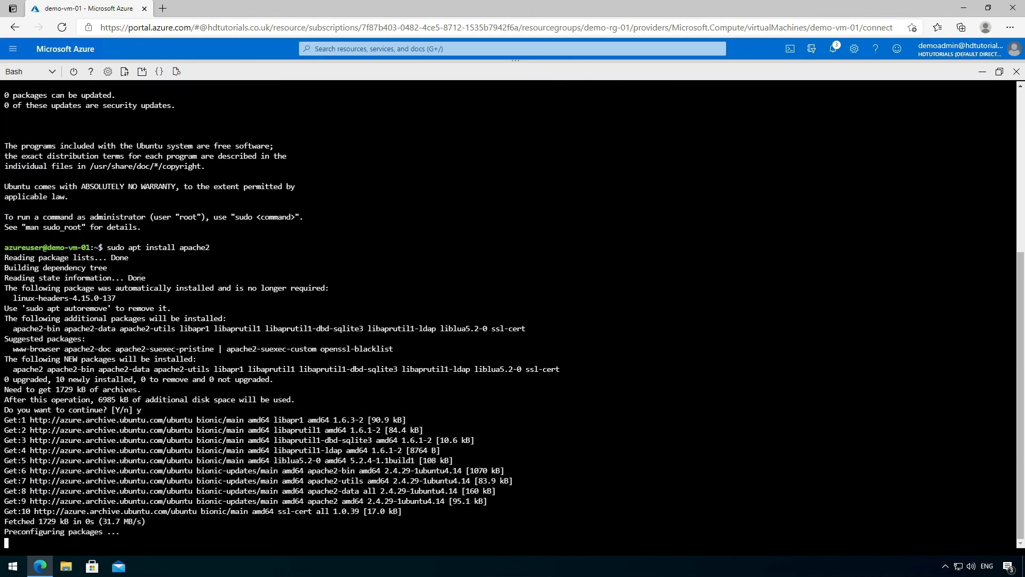